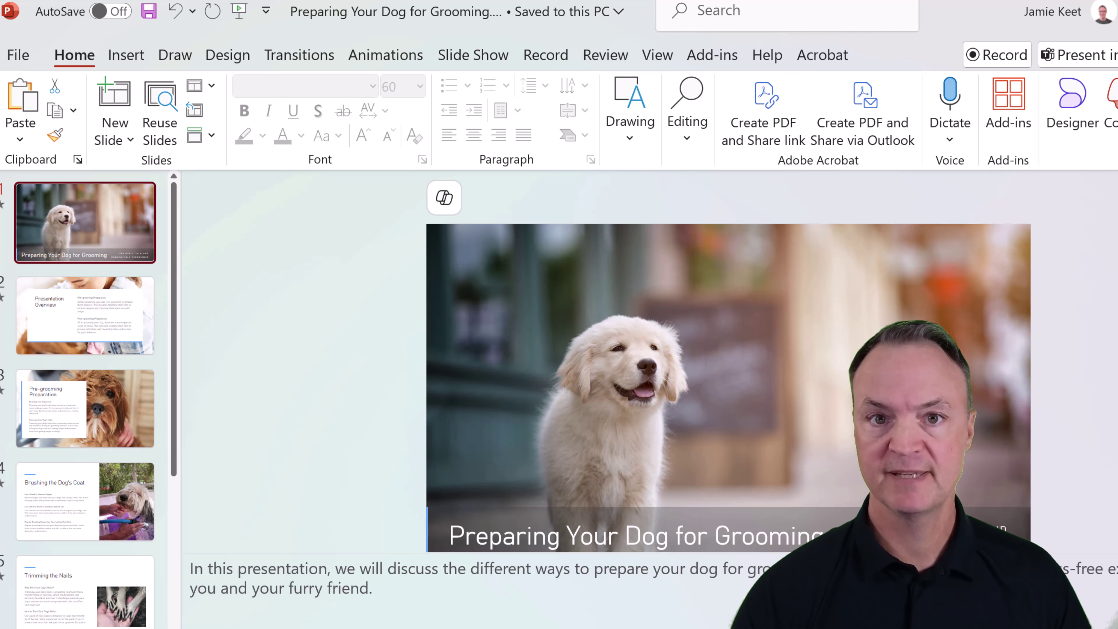
- Look through the first slides of the dog grooming presentation
{"action": "left_click", "coordinate": [85, 315]}
{"action": "left_click", "coordinate": [85, 408]}
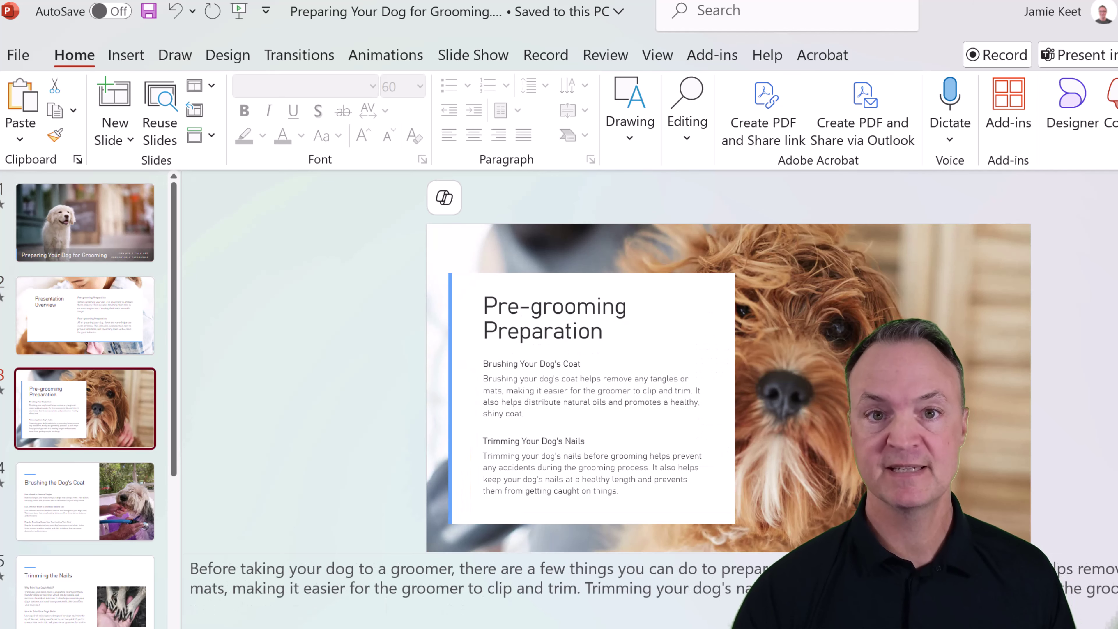
{"action": "left_click", "coordinate": [85, 222]}
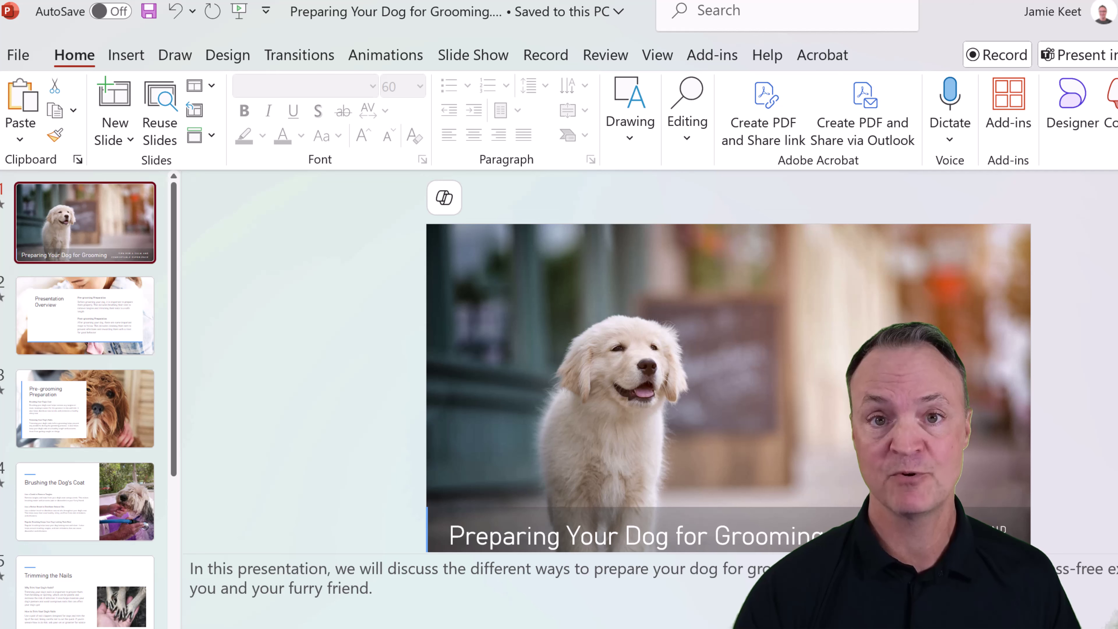
{"action": "key", "text": "Down"}
{"action": "key", "text": "Down"}
{"action": "key", "text": "Down"}
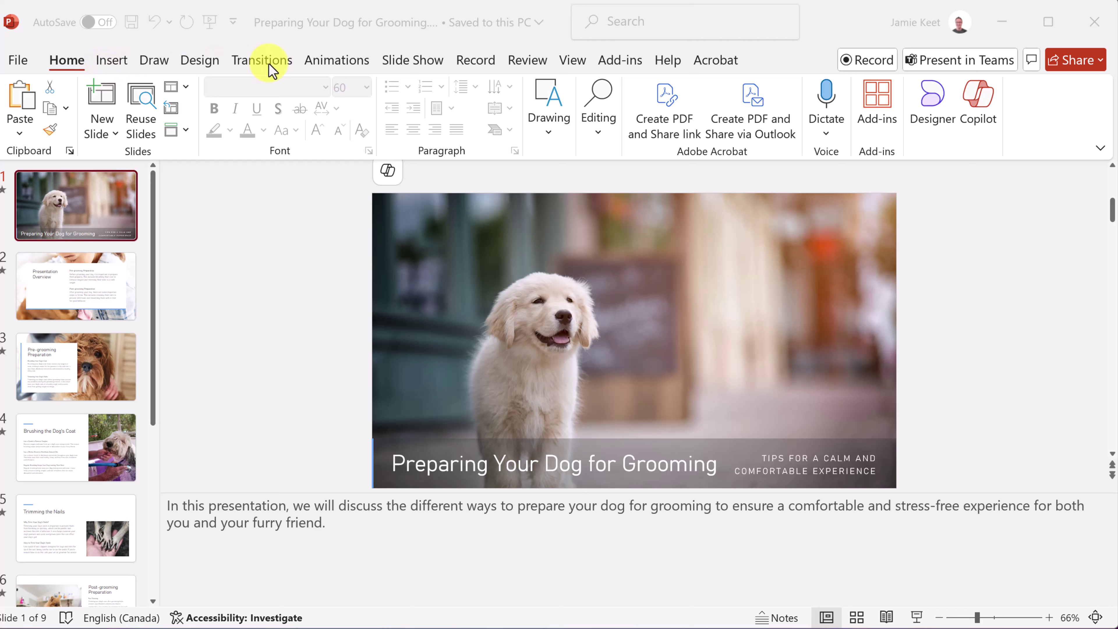
- Look over the slide thumbnails and open the recording view from the beginning of the presentation
{"action": "left_click", "coordinate": [477, 63]}
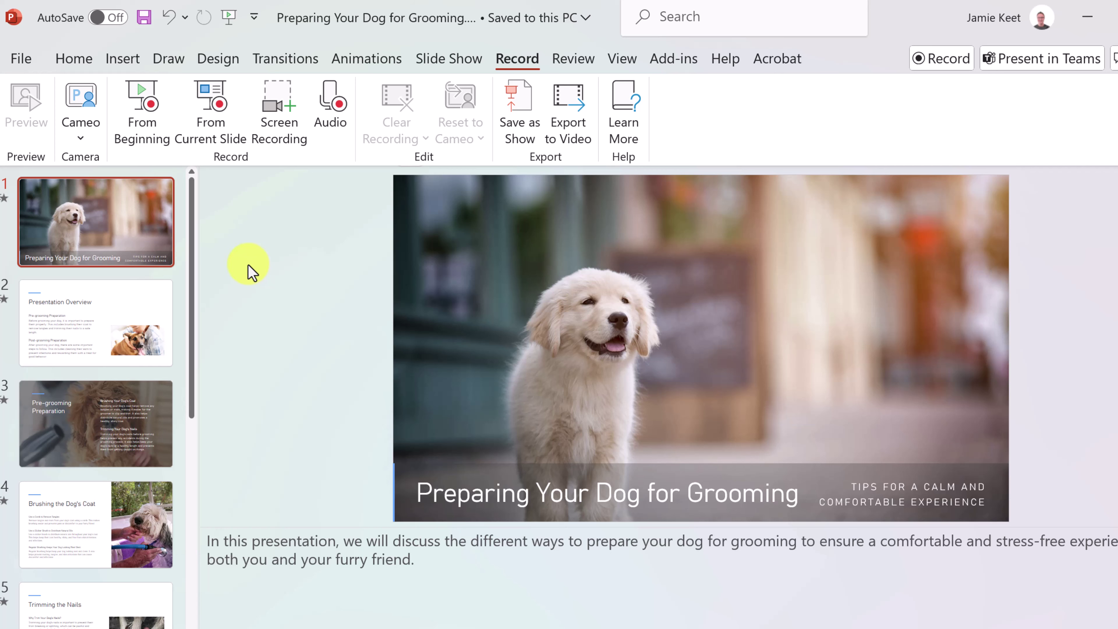
{"action": "scroll", "coordinate": [128, 352], "scroll_direction": "down", "scroll_amount": 2}
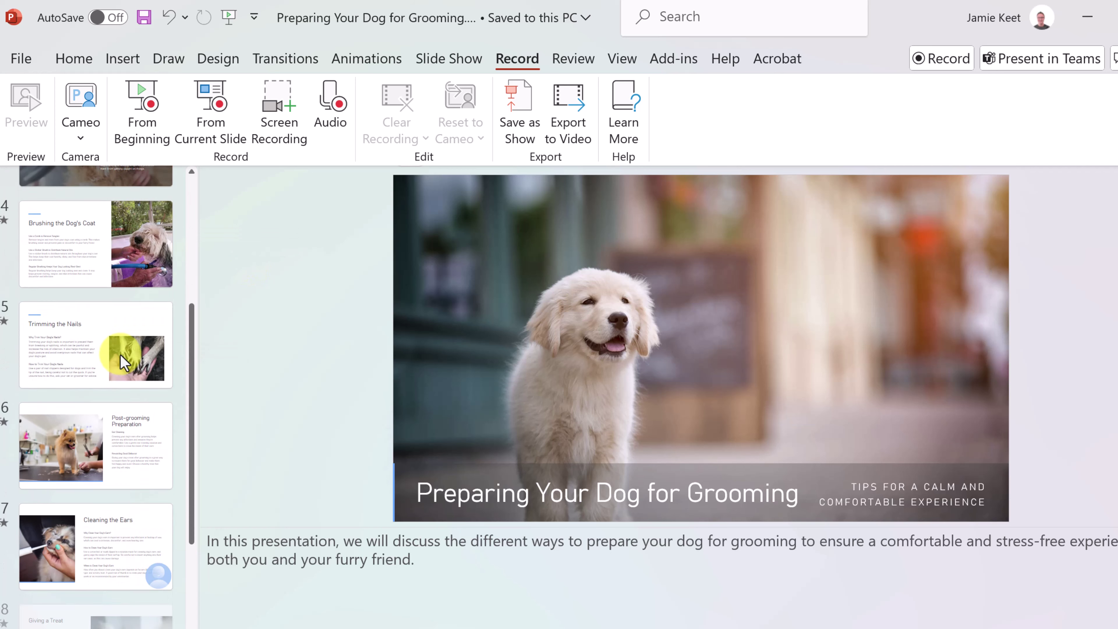
{"action": "scroll", "coordinate": [122, 390], "scroll_direction": "up", "scroll_amount": 2}
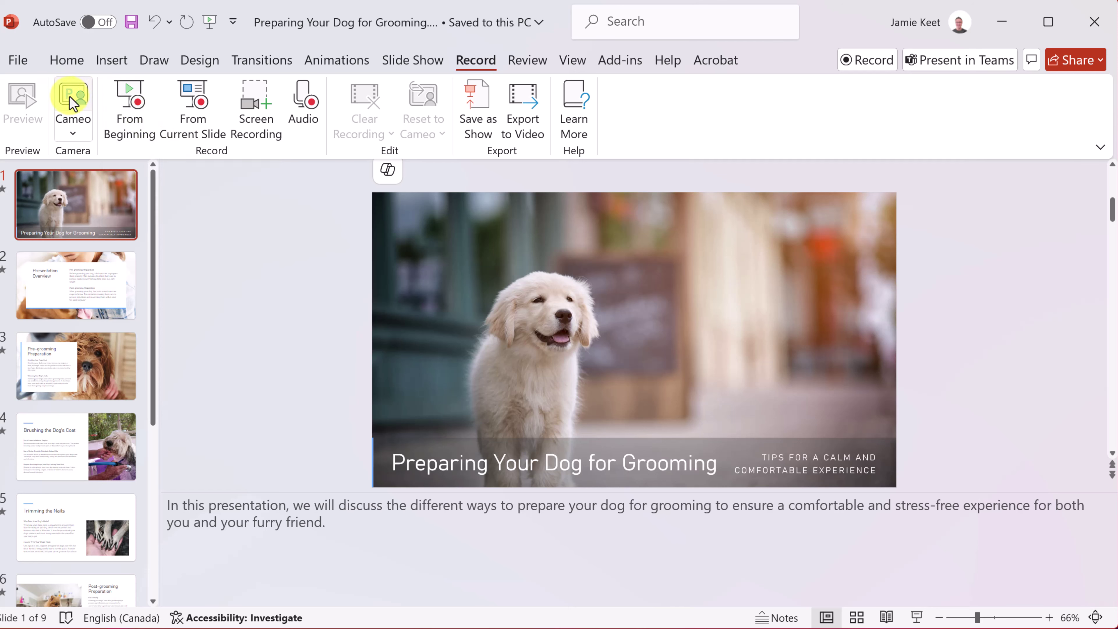
{"action": "left_click", "coordinate": [132, 106]}
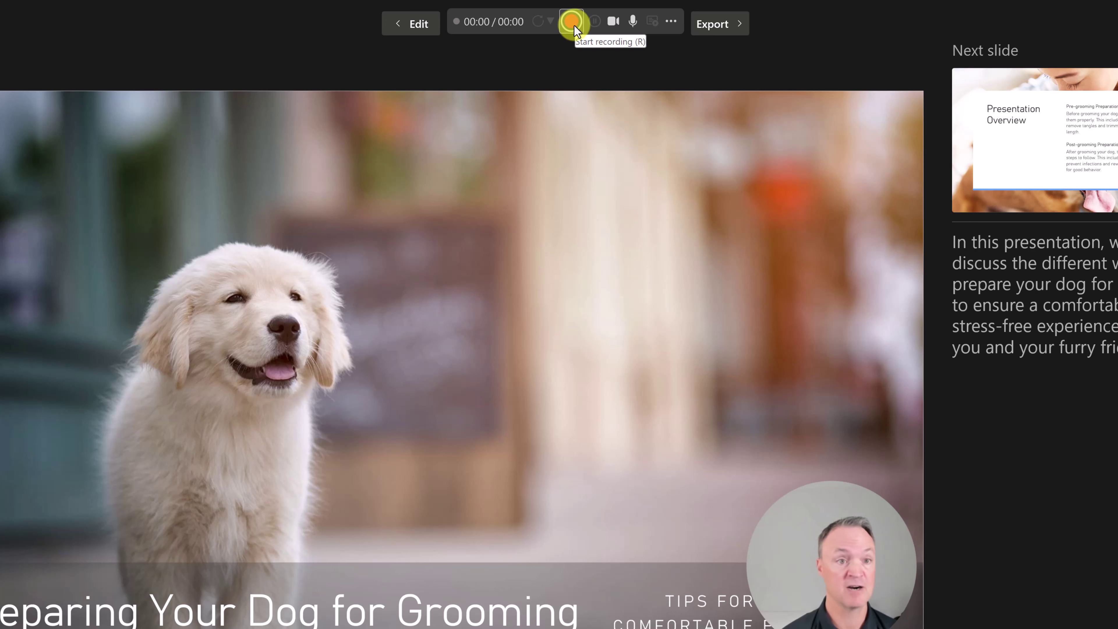
- Switch the camera off and on again, and check the available microphone and camera sources in the recording options
{"action": "left_click", "coordinate": [613, 22]}
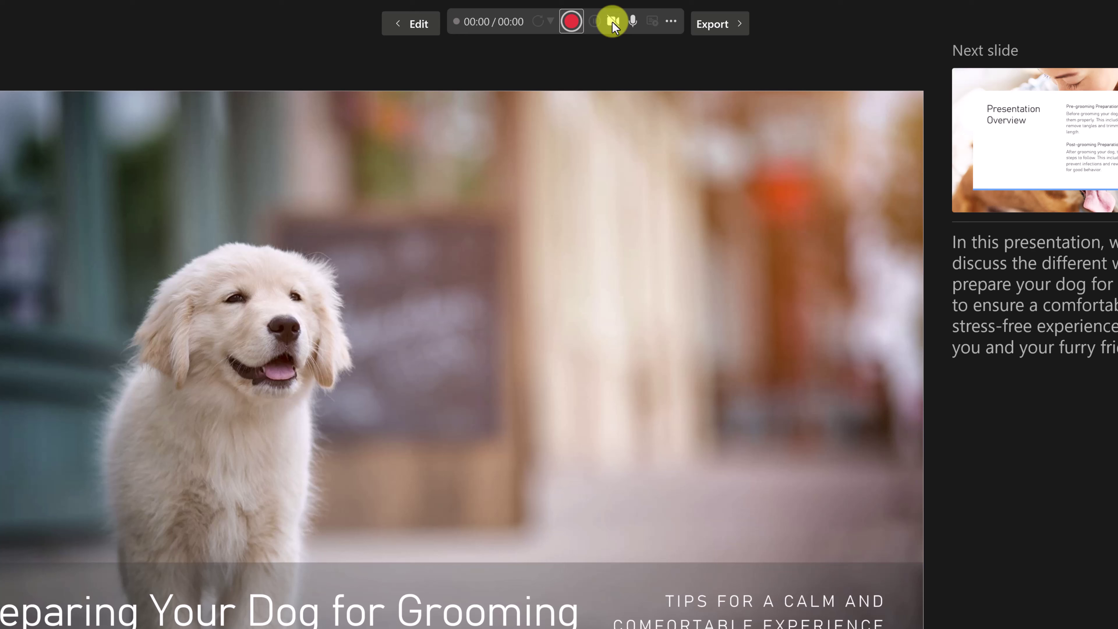
{"action": "left_click", "coordinate": [613, 22]}
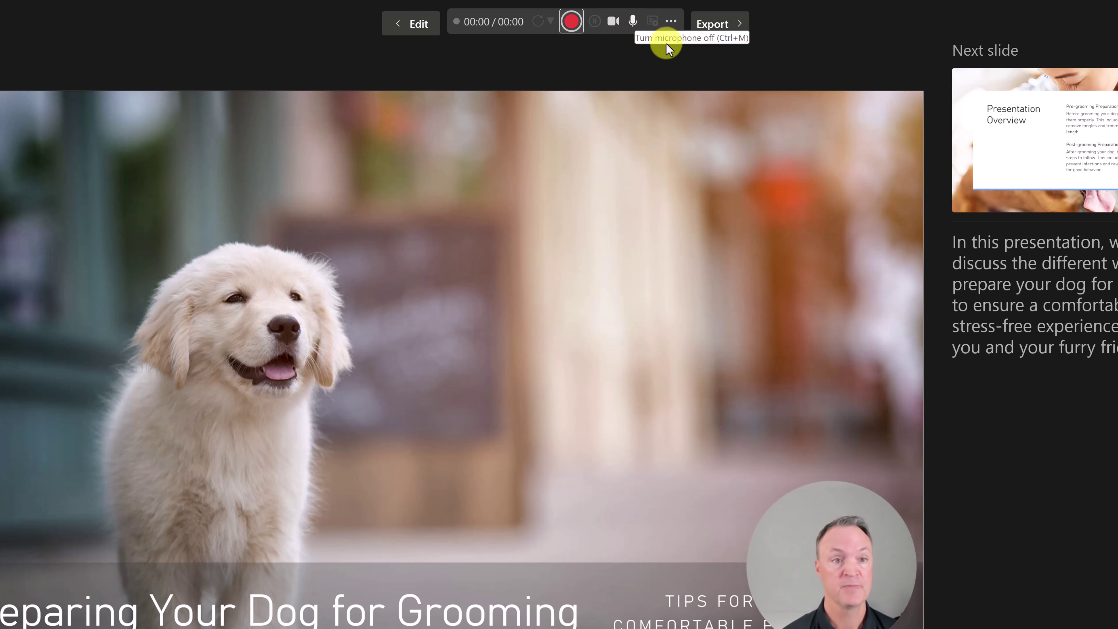
{"action": "left_click", "coordinate": [671, 27]}
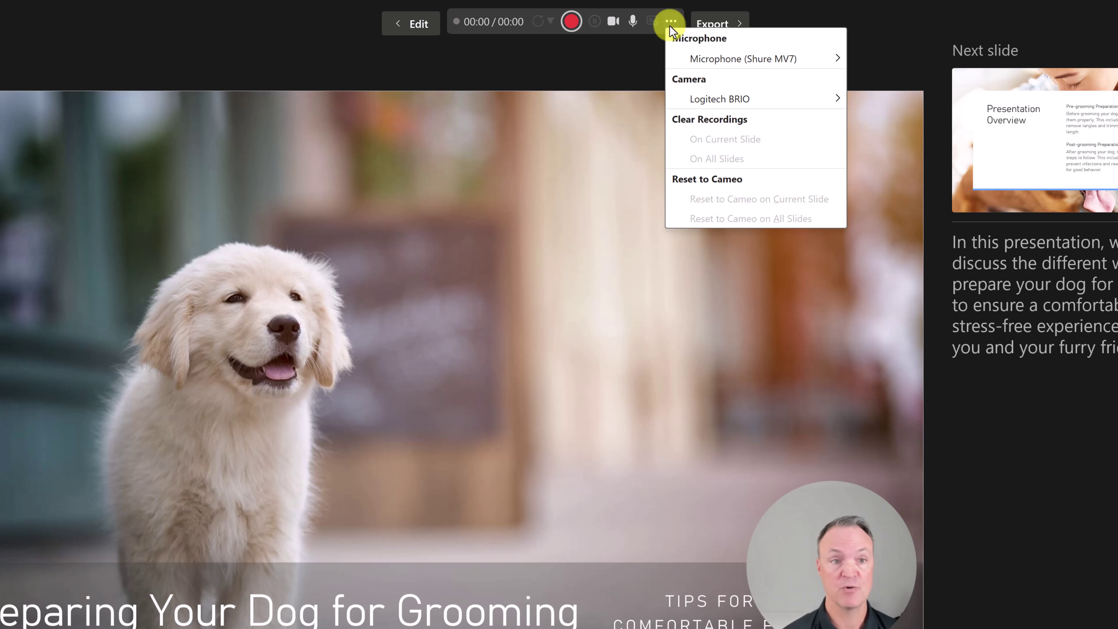
{"action": "mouse_move", "coordinate": [705, 60]}
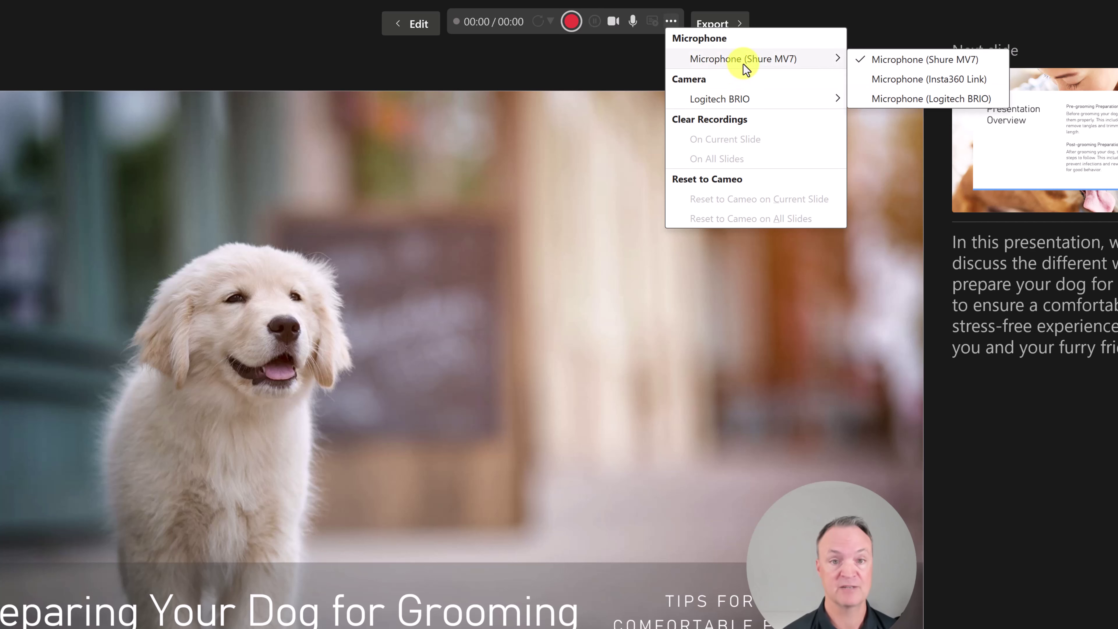
{"action": "mouse_move", "coordinate": [785, 102]}
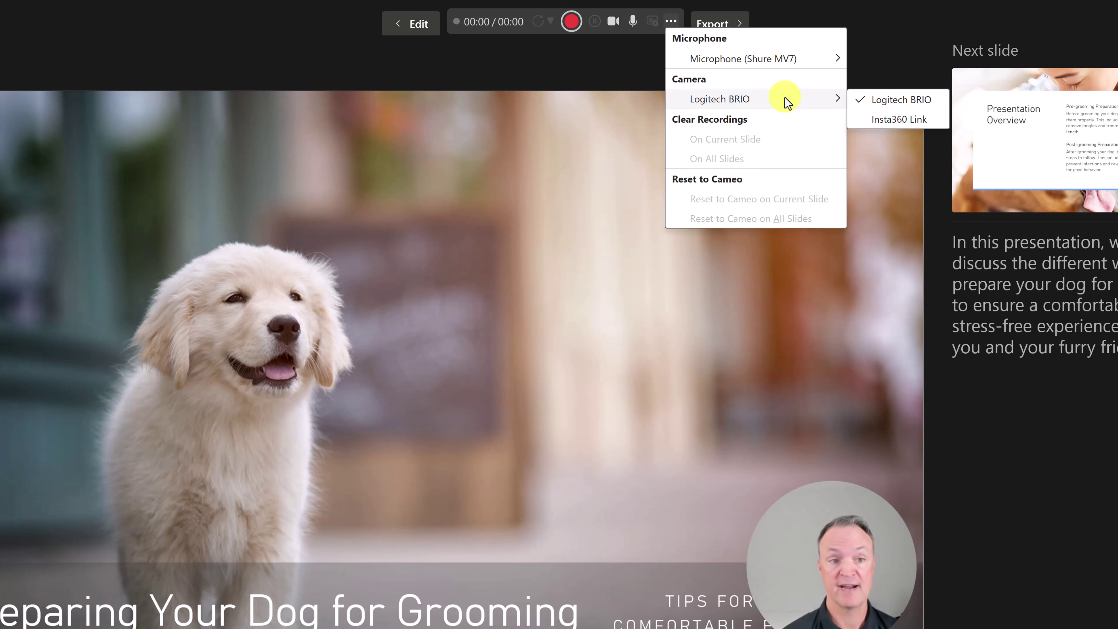
{"action": "mouse_move", "coordinate": [783, 62]}
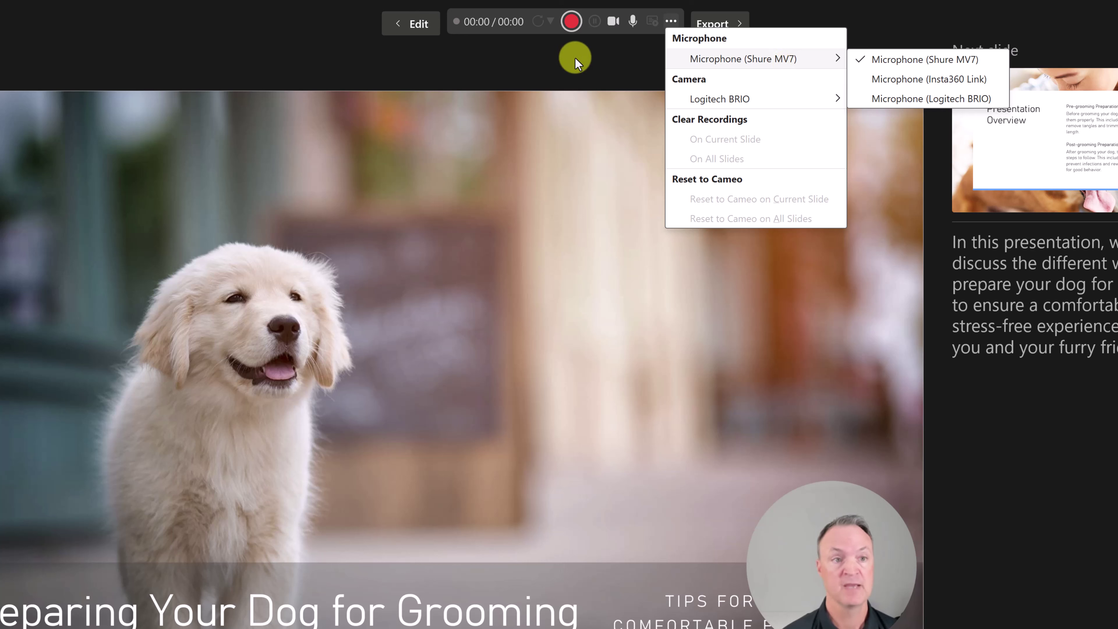
{"action": "left_click", "coordinate": [524, 46]}
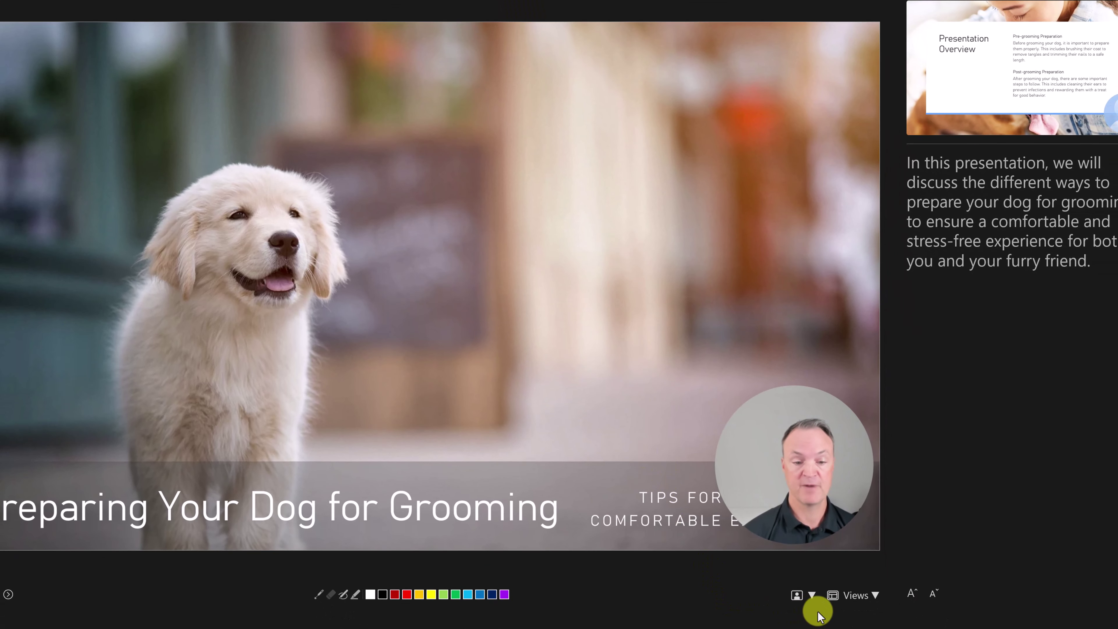
- Try the Blur Background setting for the camera feed and restore Show Background
{"action": "left_click", "coordinate": [811, 595]}
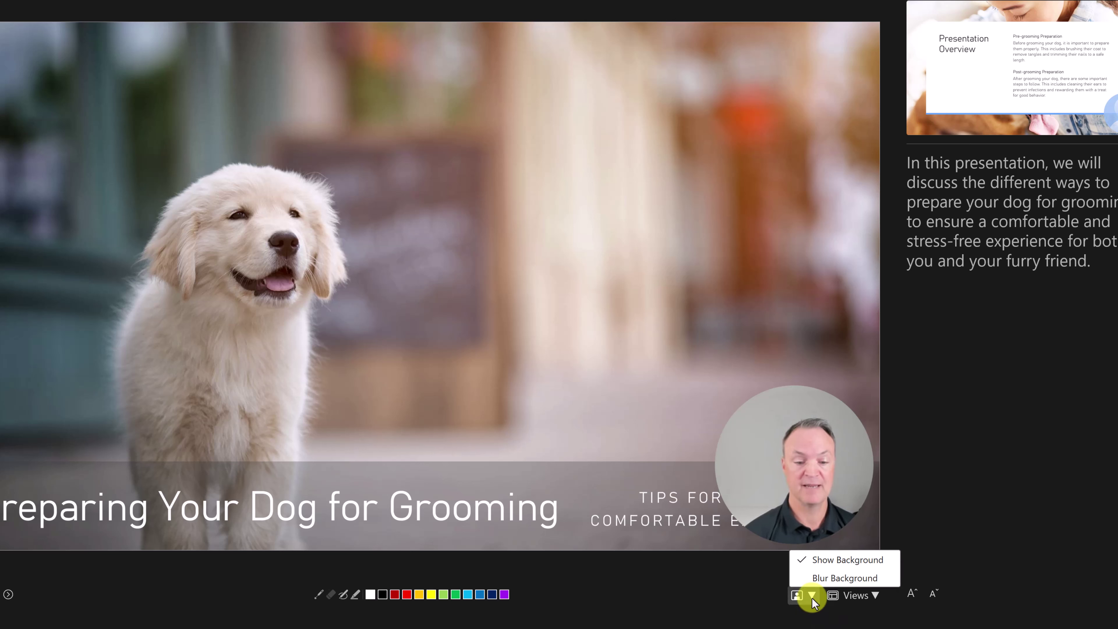
{"action": "left_click", "coordinate": [830, 577]}
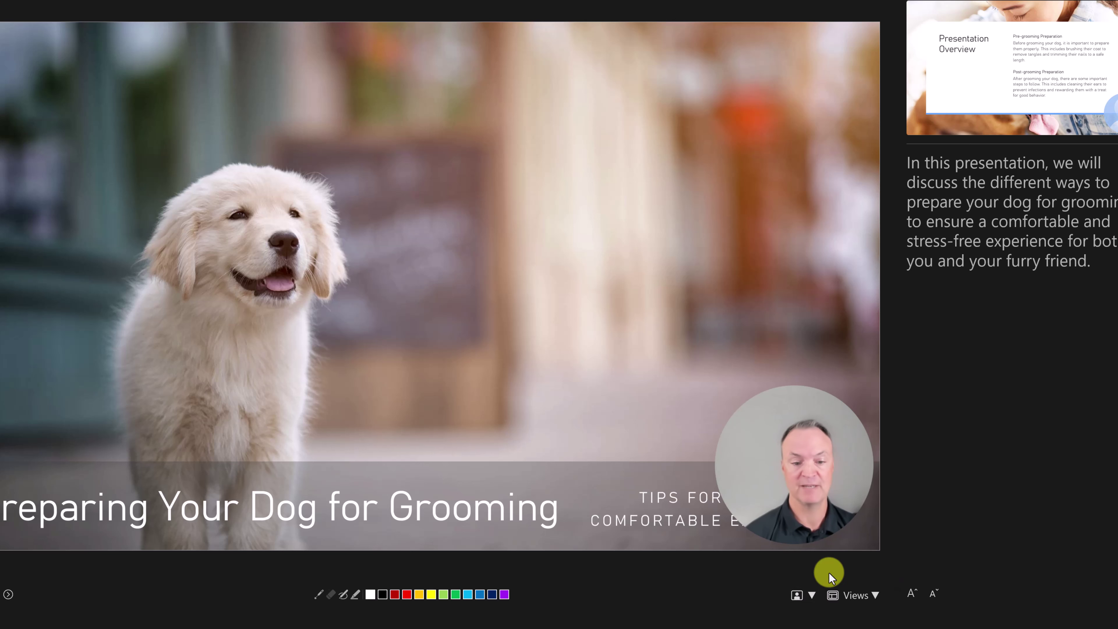
{"action": "left_click", "coordinate": [811, 595]}
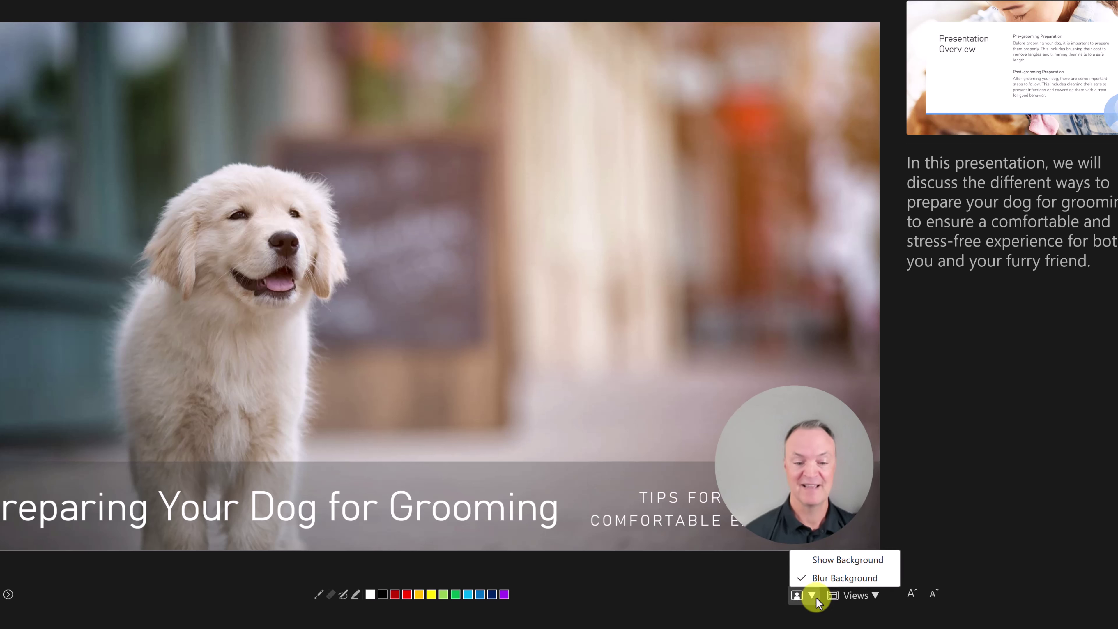
{"action": "left_click", "coordinate": [827, 558]}
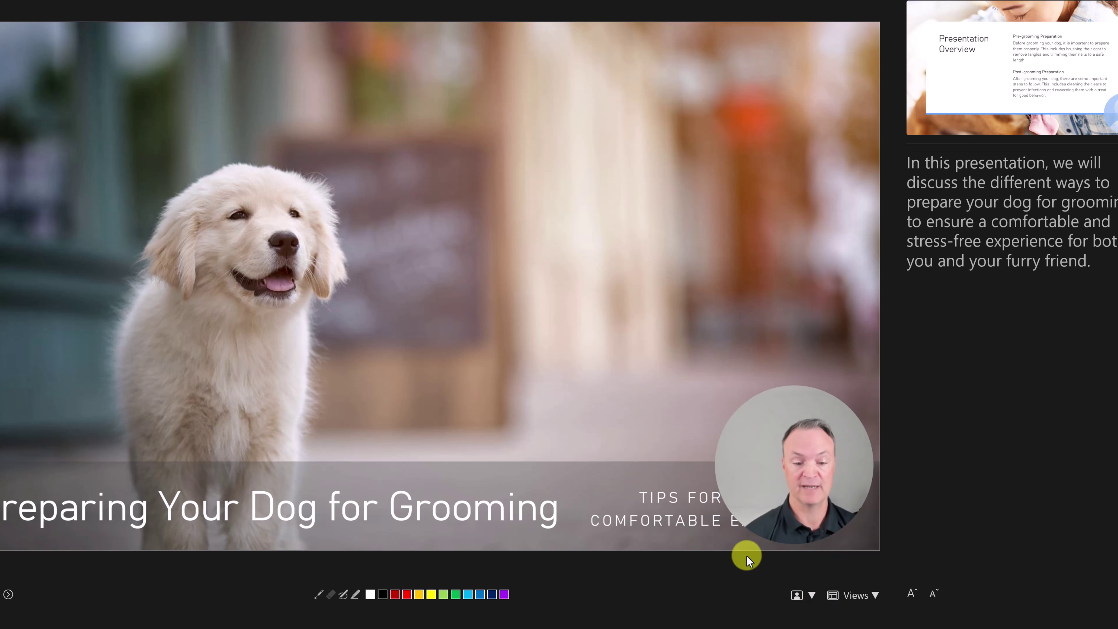
- Switch the recording screen to Teleprompter view and start and pause the automatic scrolling of the speaker notes
{"action": "left_click", "coordinate": [874, 596]}
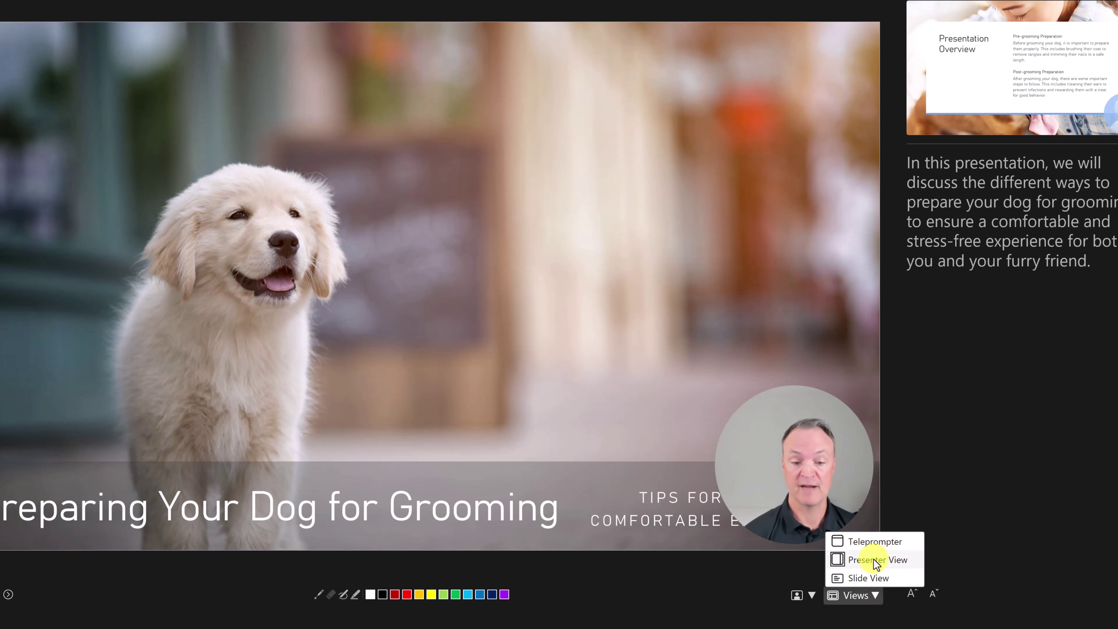
{"action": "left_click", "coordinate": [876, 541]}
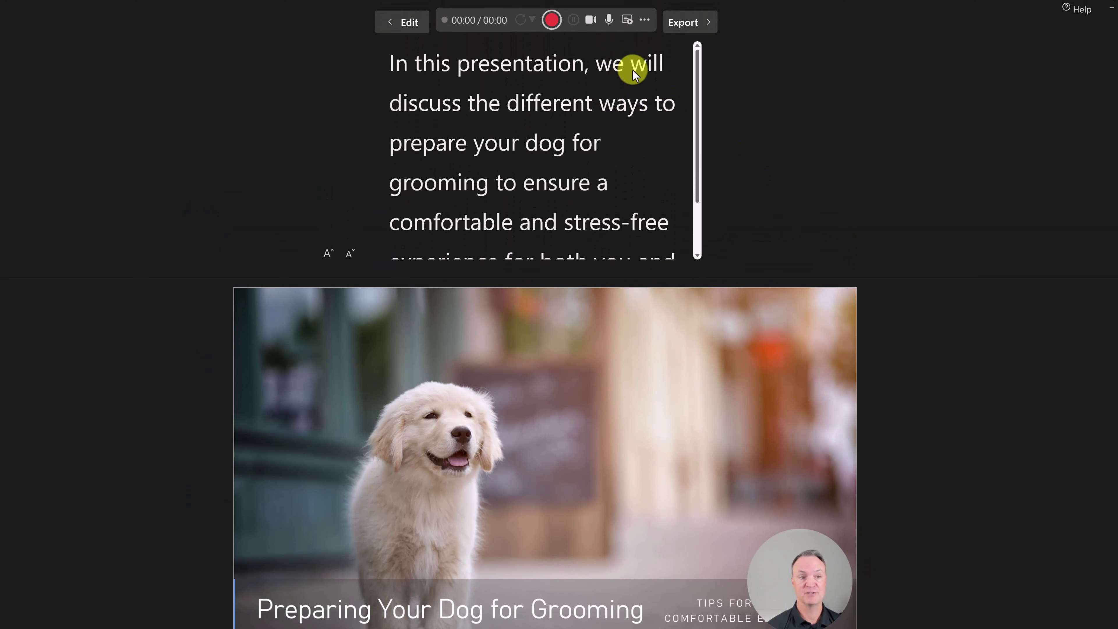
{"action": "left_click", "coordinate": [628, 20]}
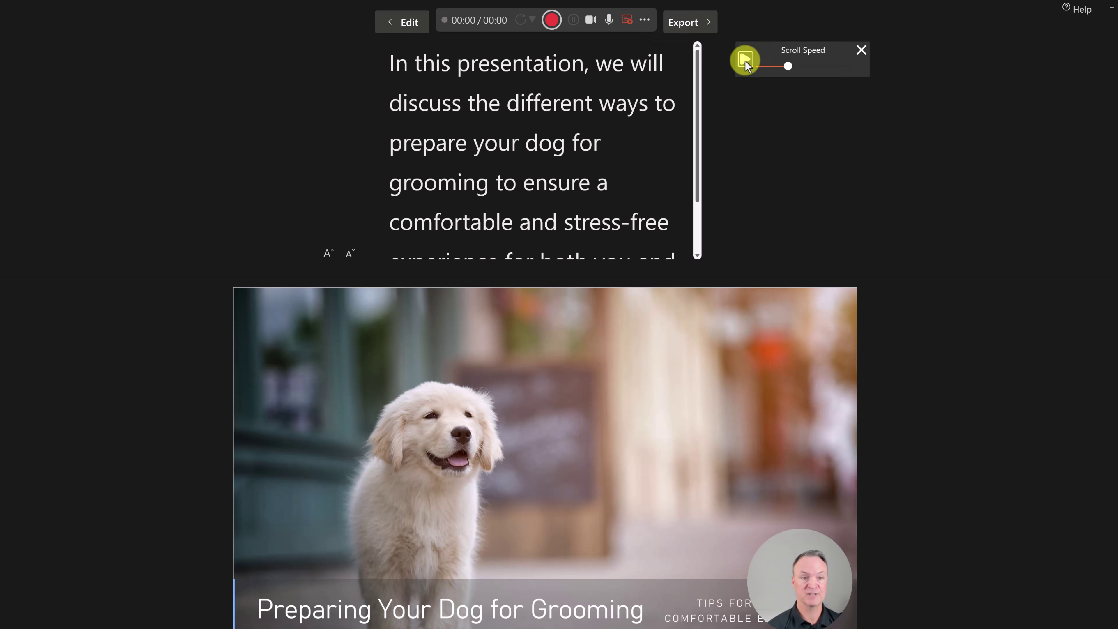
{"action": "left_click", "coordinate": [744, 60]}
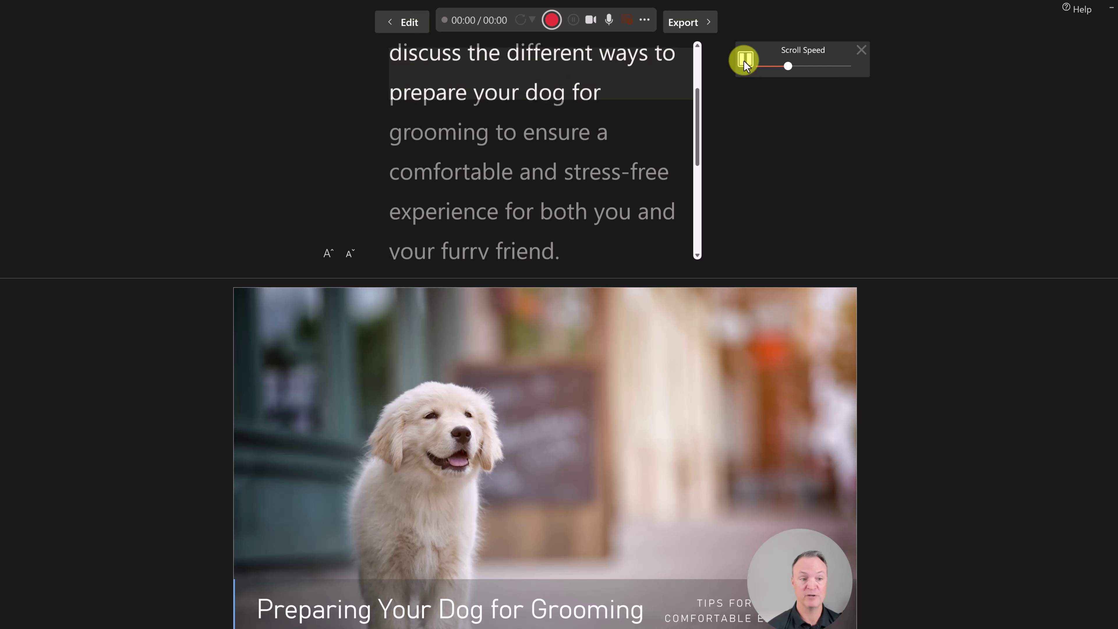
{"action": "left_click", "coordinate": [744, 60]}
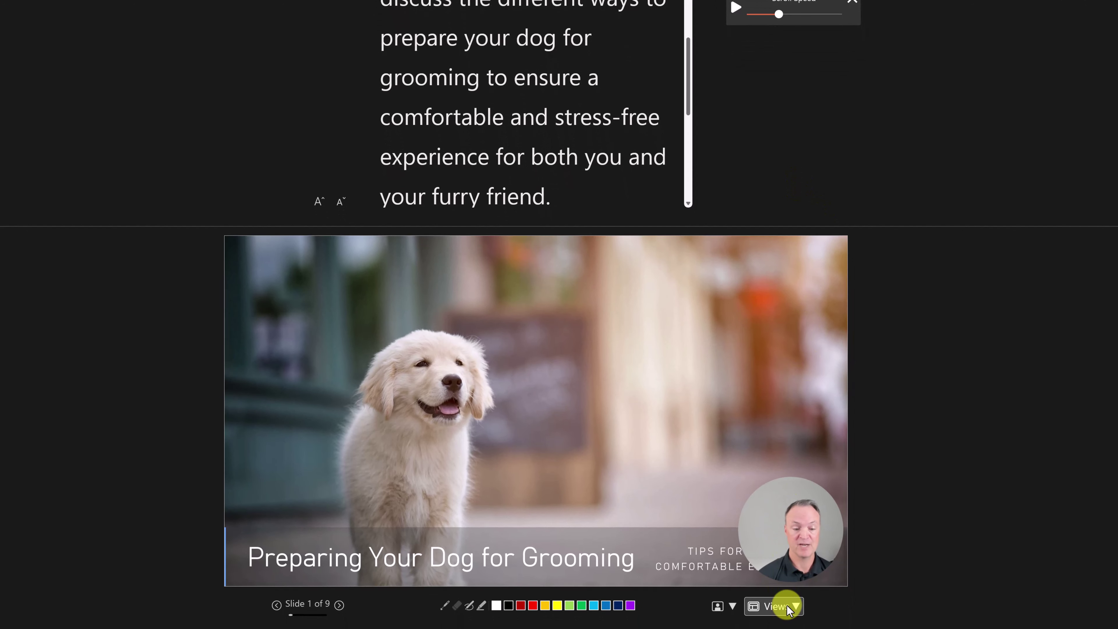
- Try Slide View for the recording screen and return to Presenter View
{"action": "left_click", "coordinate": [788, 608]}
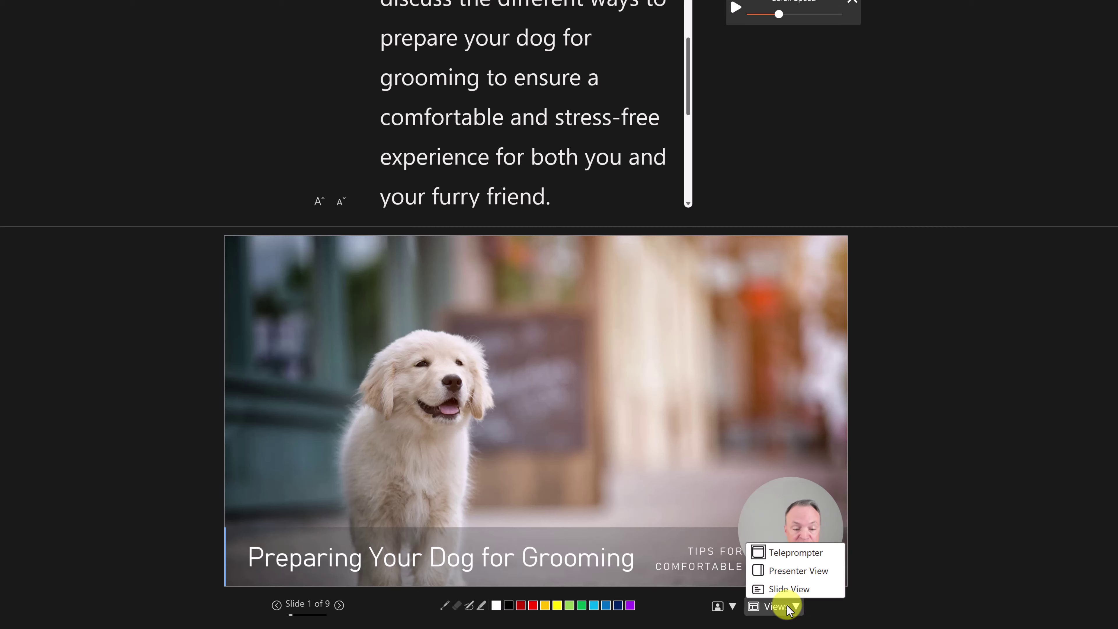
{"action": "left_click", "coordinate": [789, 592]}
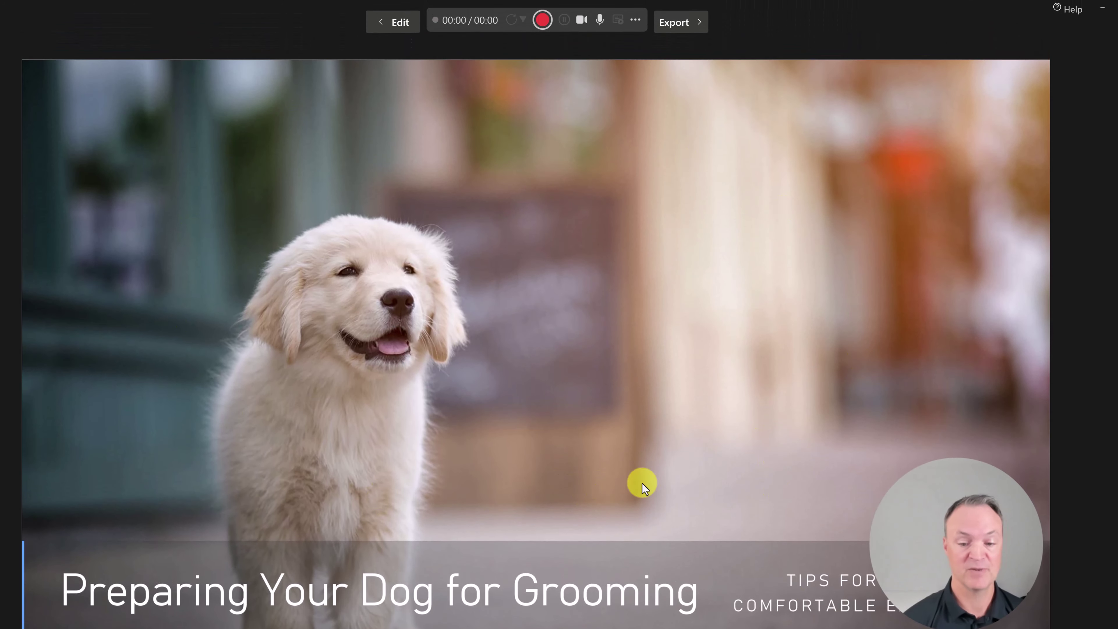
{"action": "left_click", "coordinate": [1008, 627]}
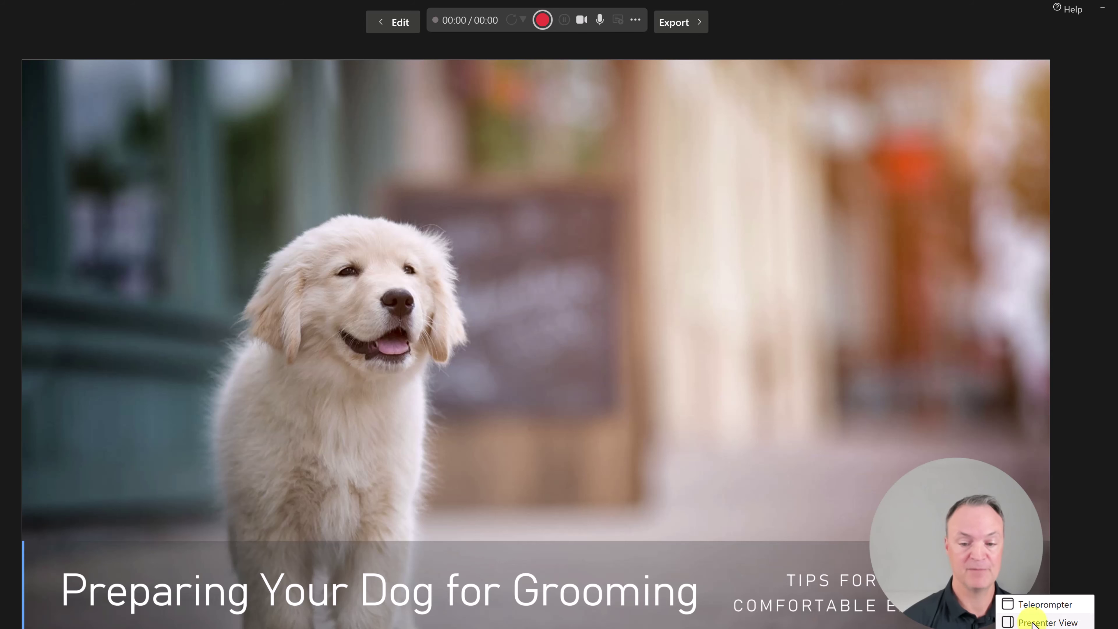
{"action": "left_click", "coordinate": [1048, 622]}
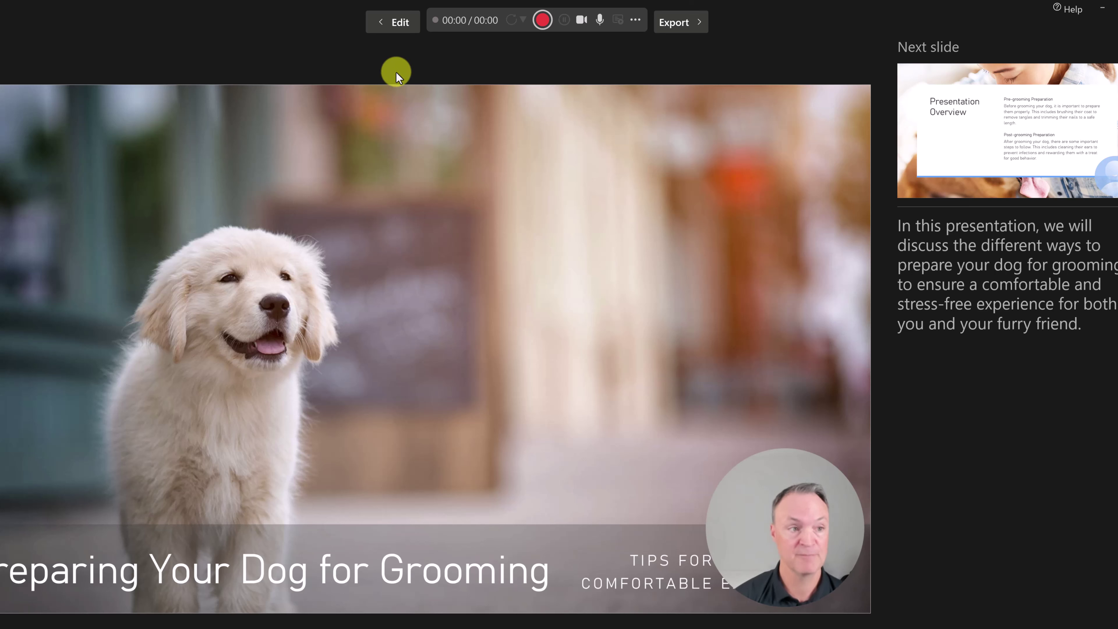
- Return to editing the presentation and insert a Cameo camera feed on the title slide only
{"action": "left_click", "coordinate": [397, 28]}
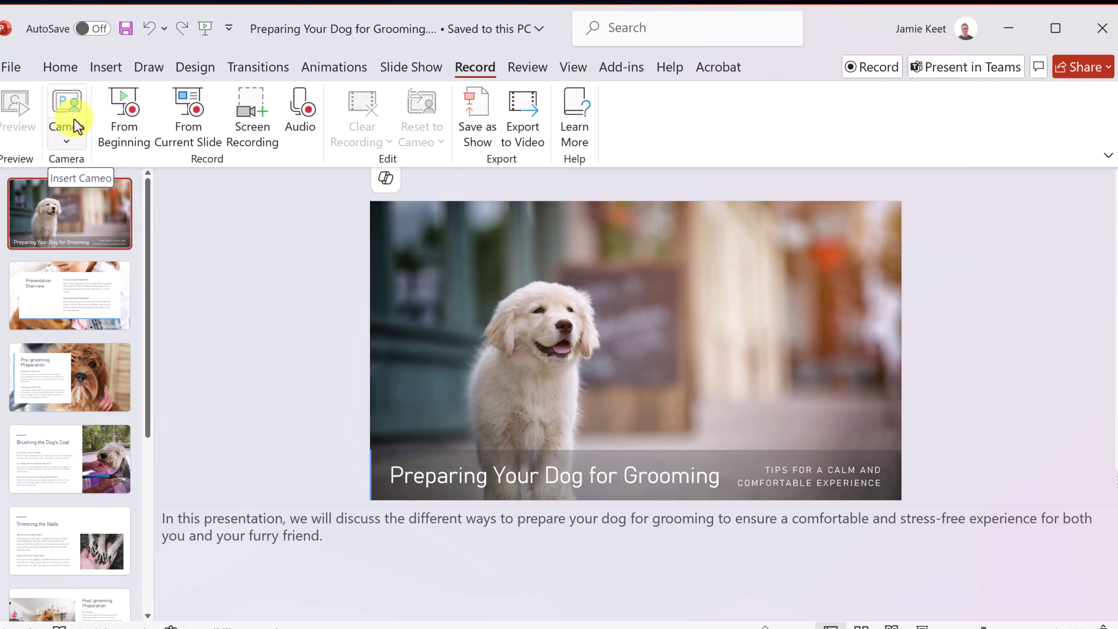
{"action": "left_click", "coordinate": [66, 142]}
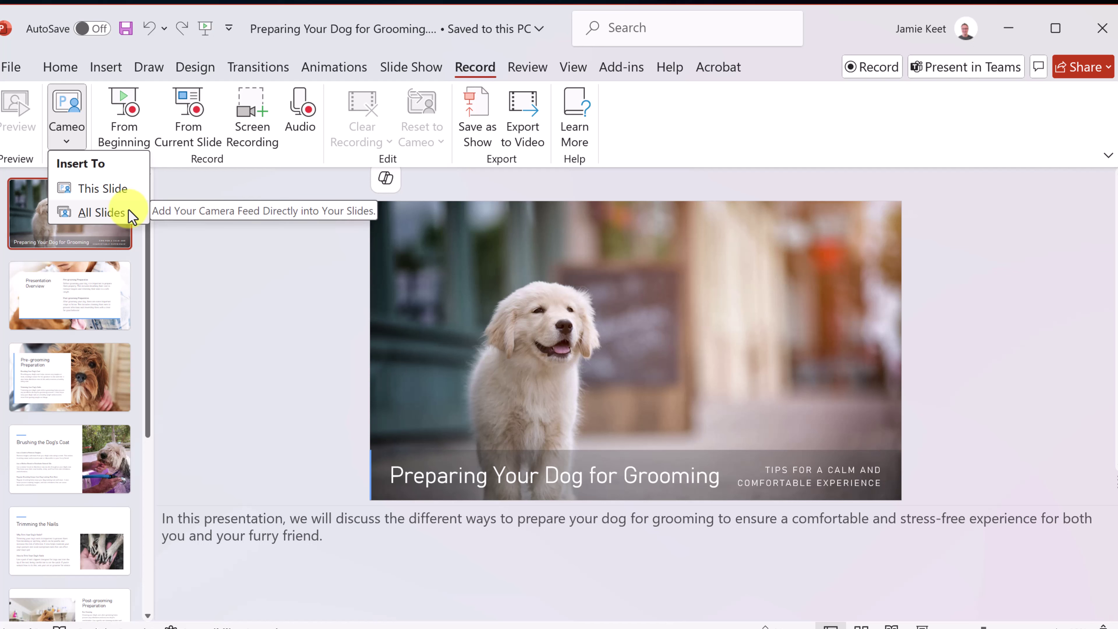
{"action": "left_click", "coordinate": [108, 192]}
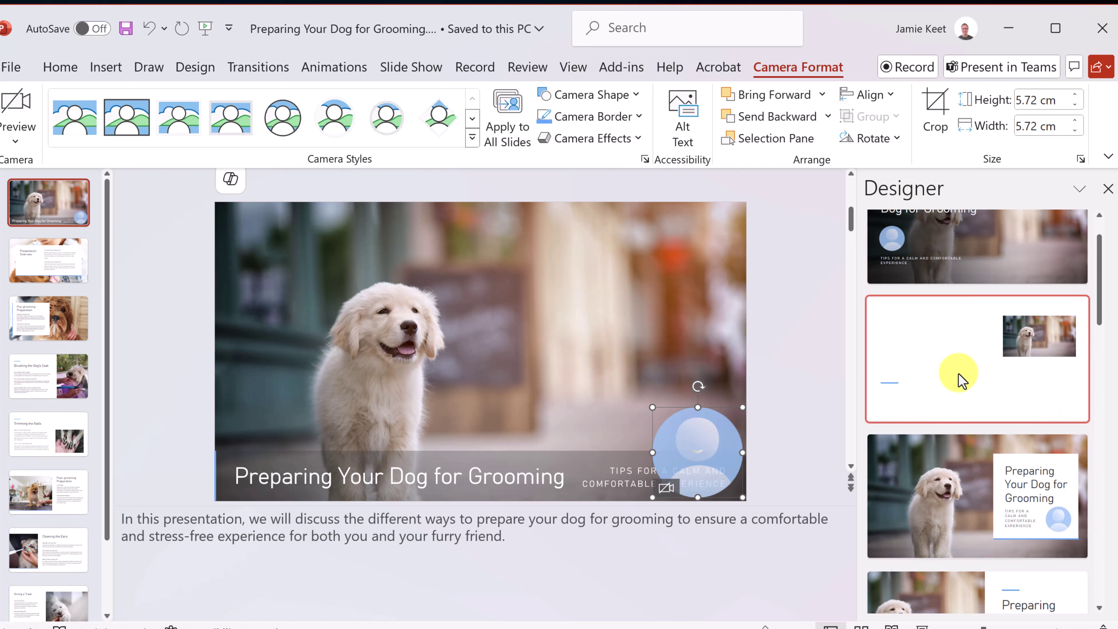
- Try the Designer layout that places the camera feed beside the puppy photo above the title, and undo it
{"action": "scroll", "coordinate": [958, 373], "scroll_direction": "down", "scroll_amount": 5}
{"action": "scroll", "coordinate": [961, 379], "scroll_direction": "down", "scroll_amount": 8}
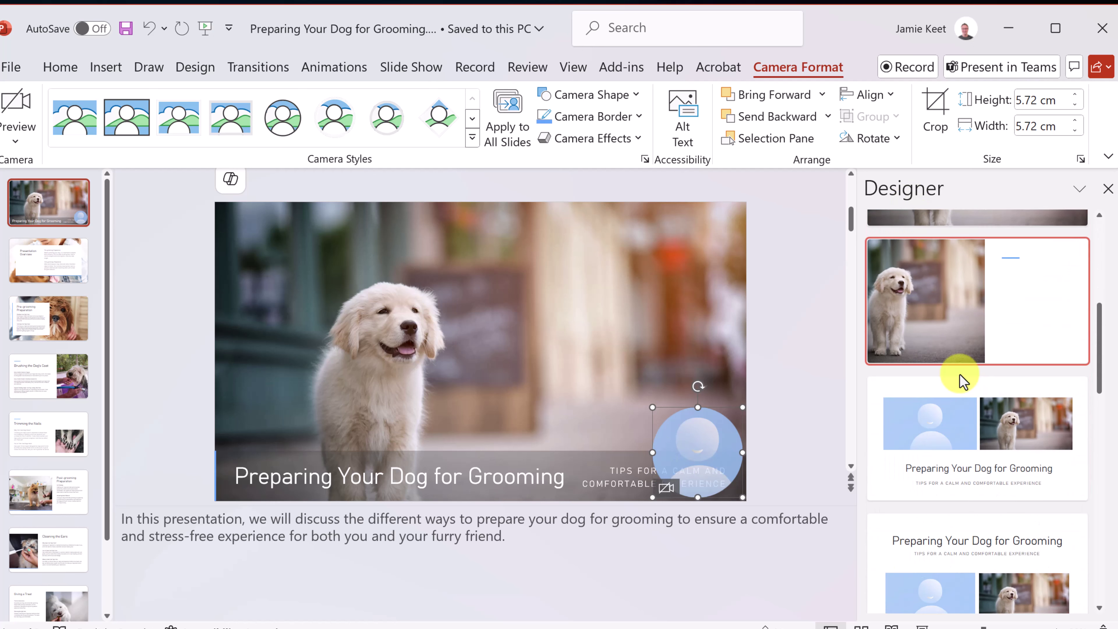
{"action": "scroll", "coordinate": [996, 410], "scroll_direction": "down", "scroll_amount": 5}
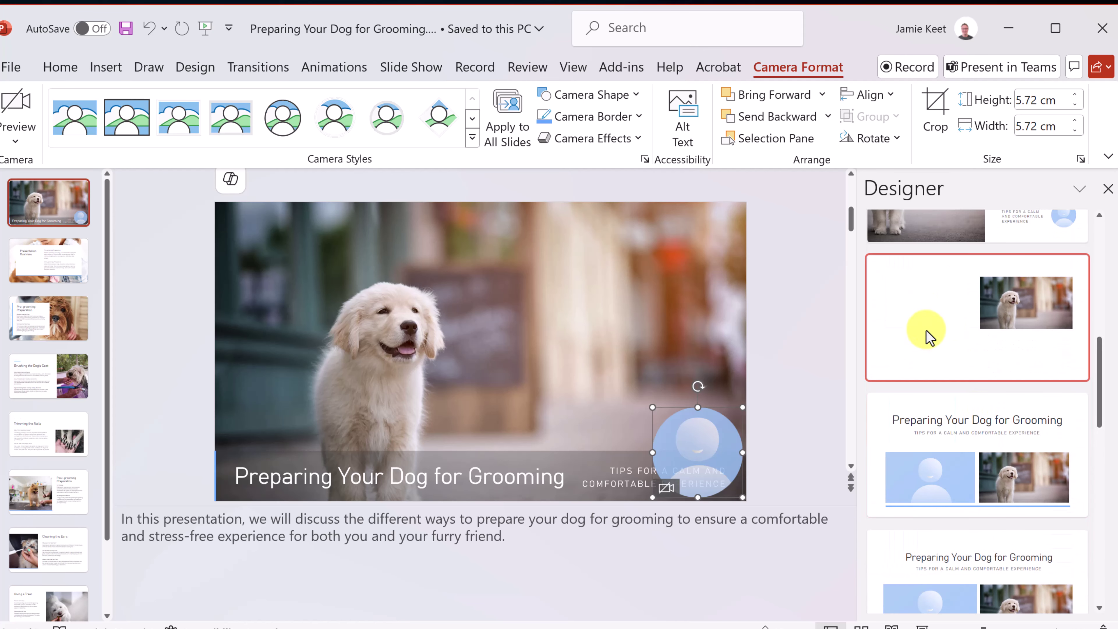
{"action": "left_click", "coordinate": [943, 357]}
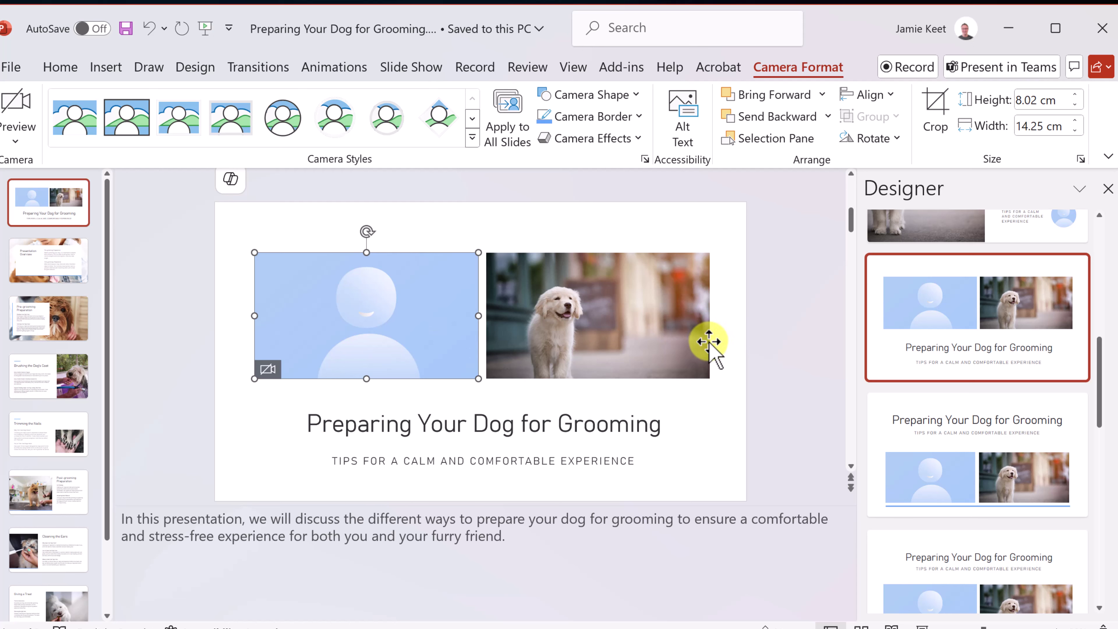
{"action": "key", "text": "ctrl+z"}
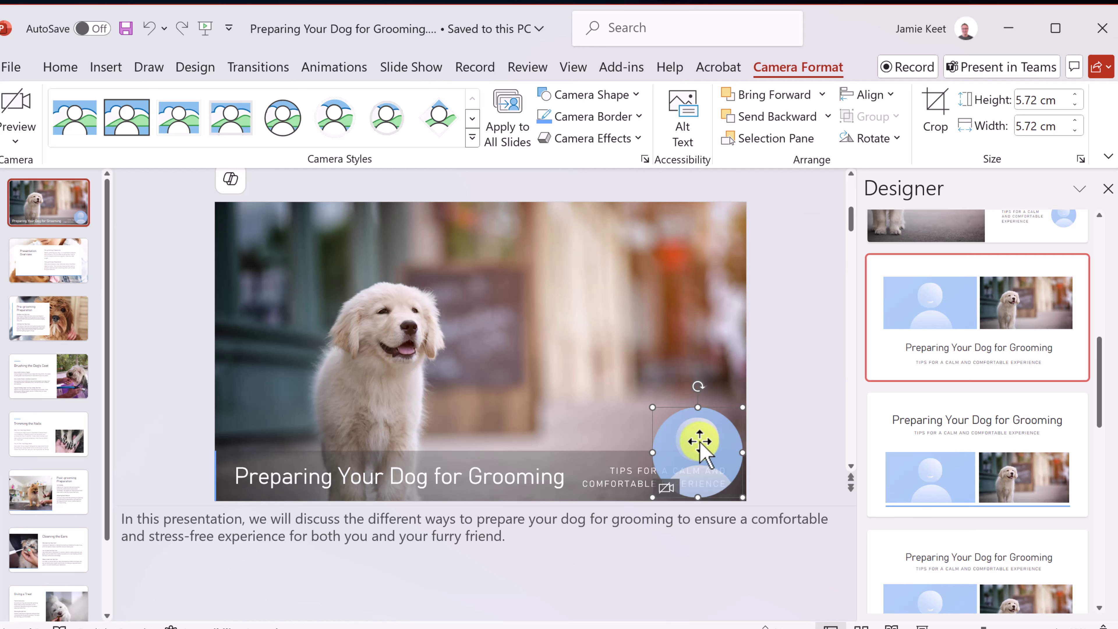
- Move the round Cameo on the title slide up beside the puppy, above the subtitle text
{"action": "left_click_drag", "start_coordinate": [700, 445], "coordinate": [629, 318]}
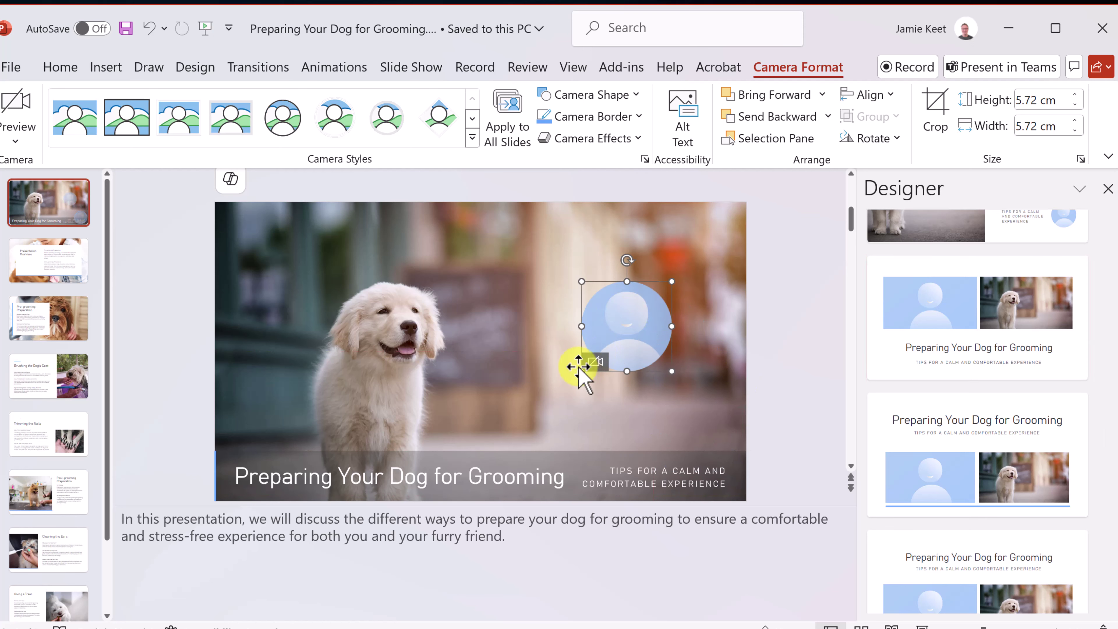
- Enlarge the title slide's Cameo to about 12.44 cm square and apply the soft-edged circle camera style
{"action": "left_click_drag", "start_coordinate": [581, 374], "coordinate": [644, 329]}
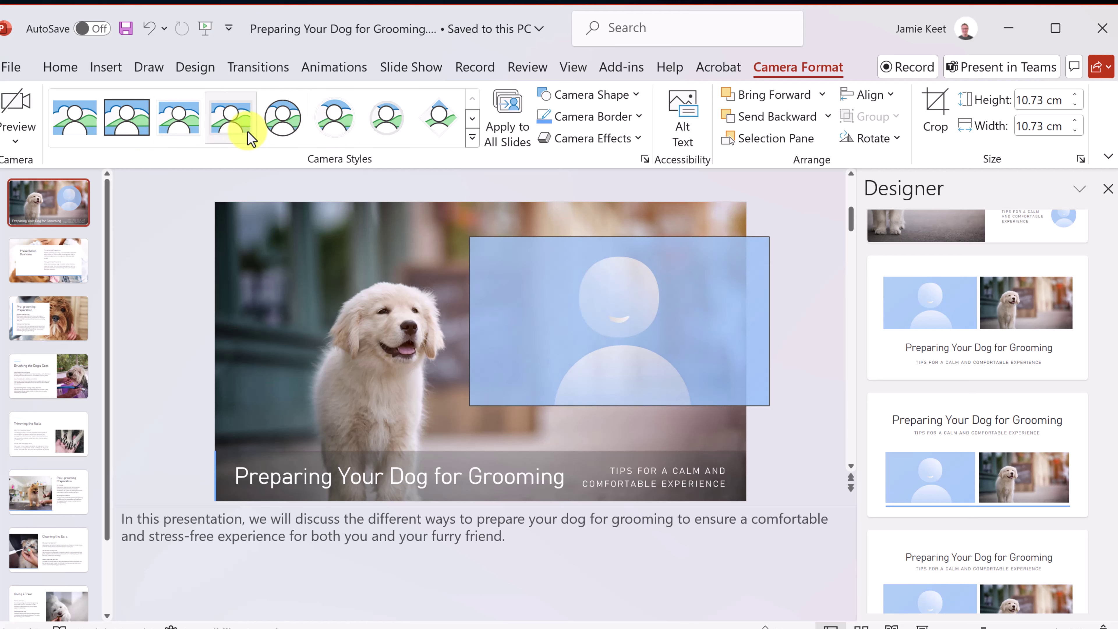
{"action": "left_click", "coordinate": [395, 121]}
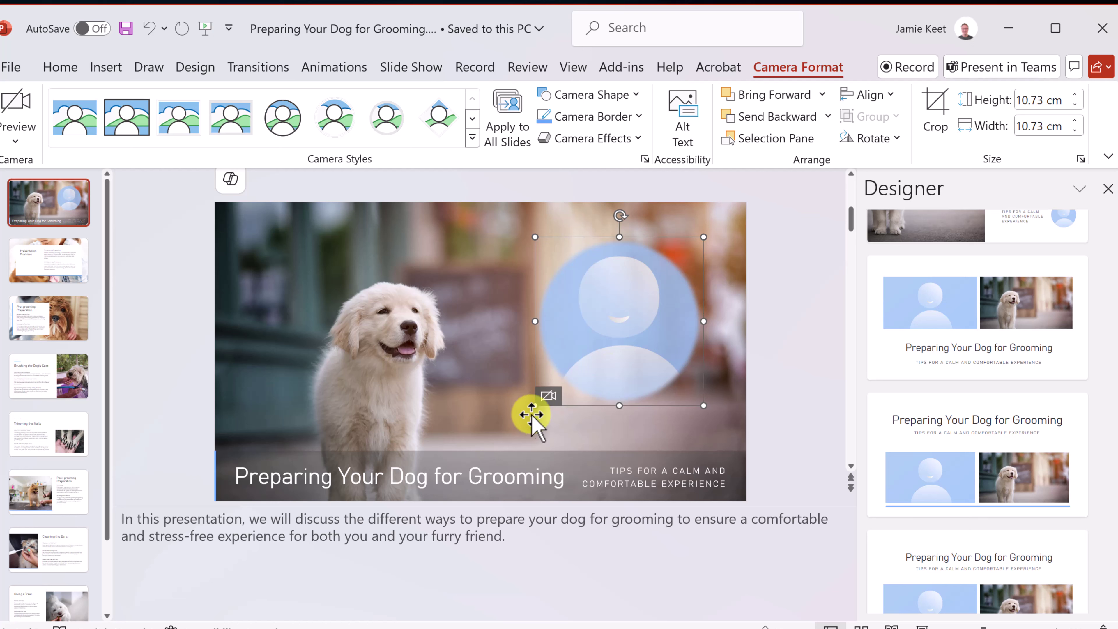
{"action": "left_click_drag", "start_coordinate": [515, 421], "coordinate": [509, 425]}
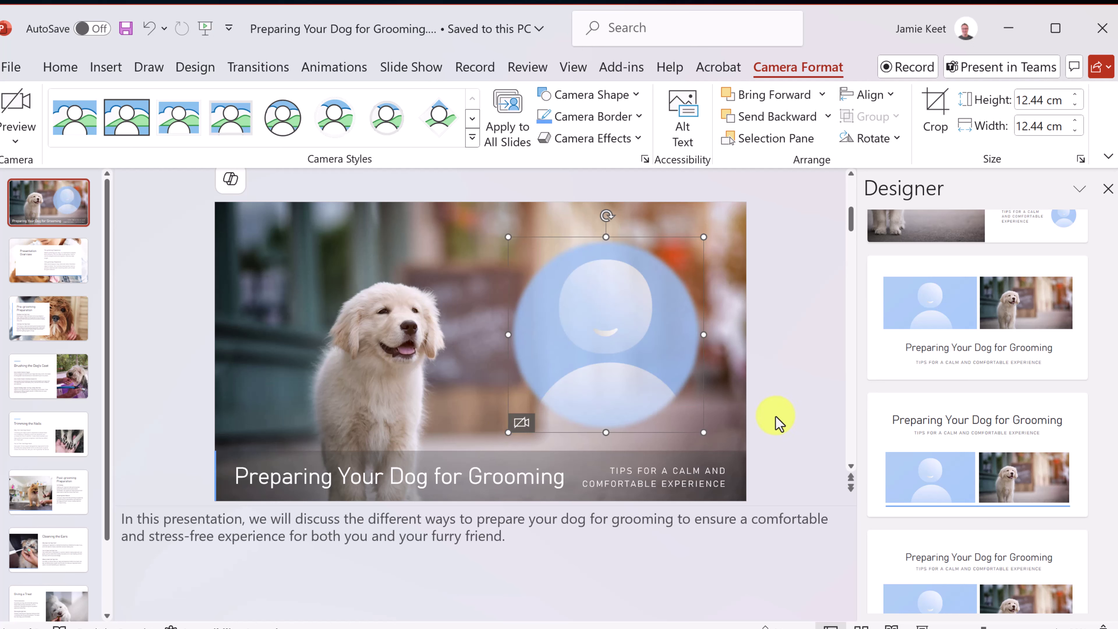
- Preview the live camera in the title slide's Cameo, turn it off, and check the list of available cameras
{"action": "left_click", "coordinate": [521, 423]}
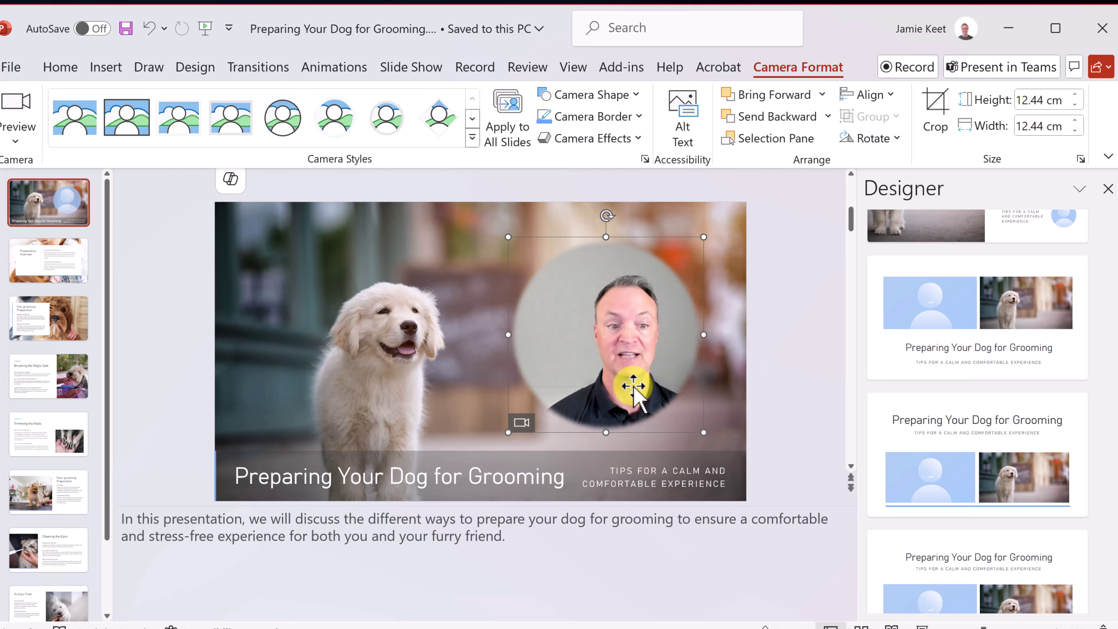
{"action": "left_click", "coordinate": [522, 423]}
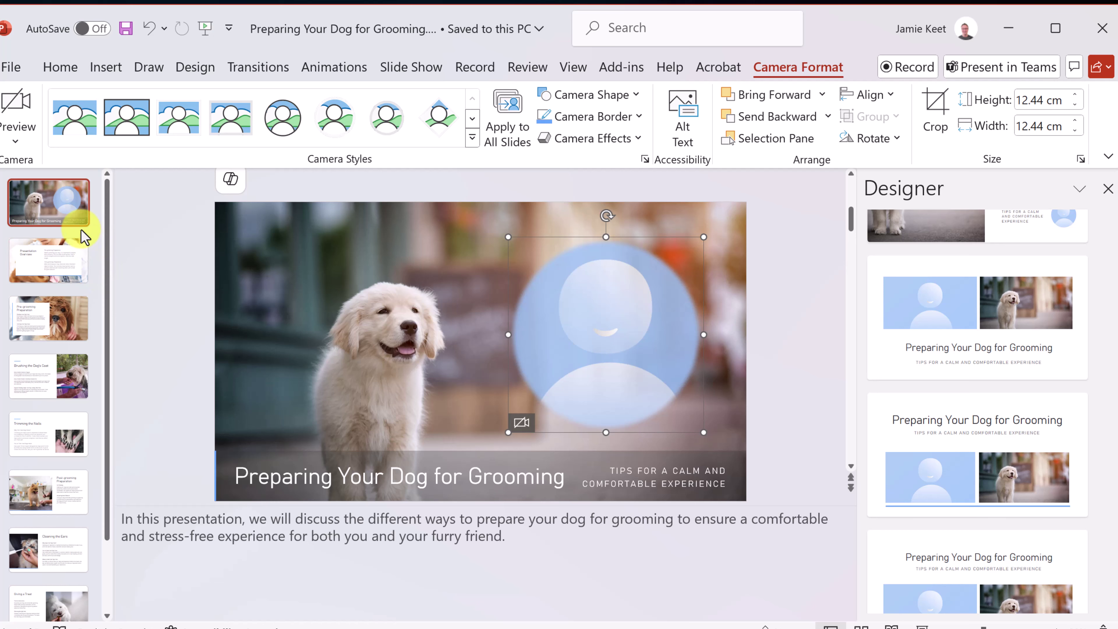
{"action": "left_click", "coordinate": [15, 142]}
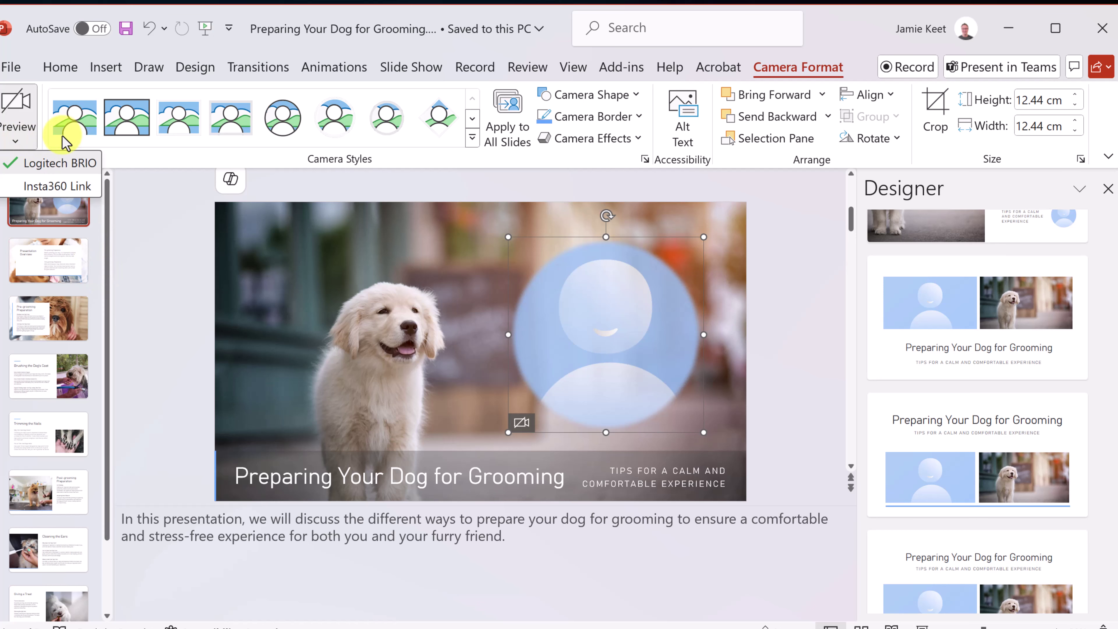
{"action": "key", "text": "Escape"}
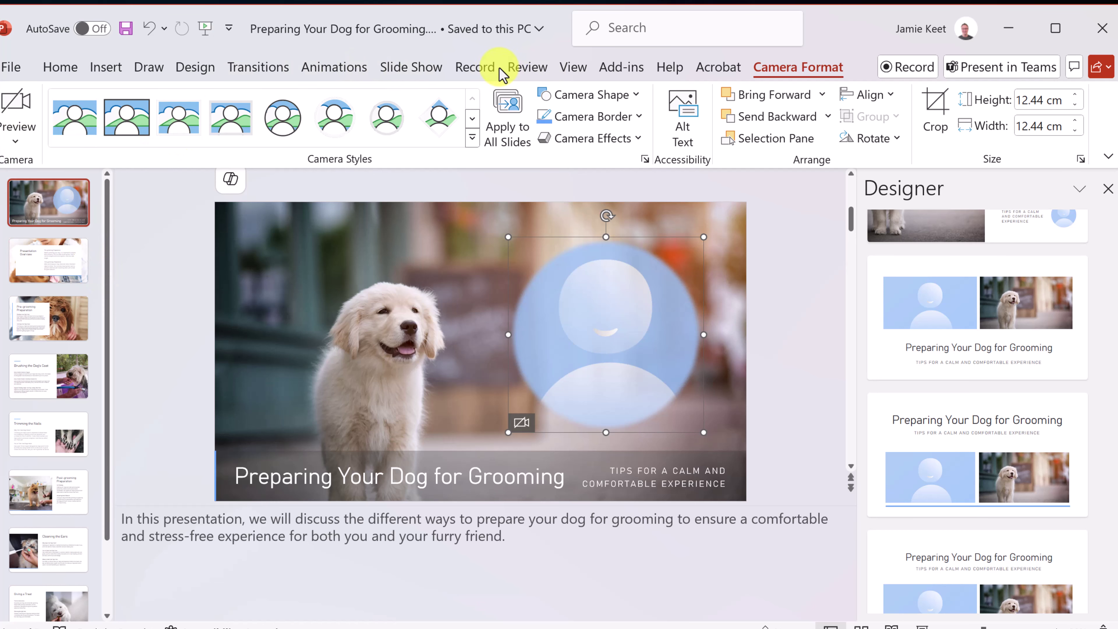
- Insert a Cameo on all slides and delete the extra small one from the title slide
{"action": "left_click", "coordinate": [478, 67]}
{"action": "left_click", "coordinate": [69, 141]}
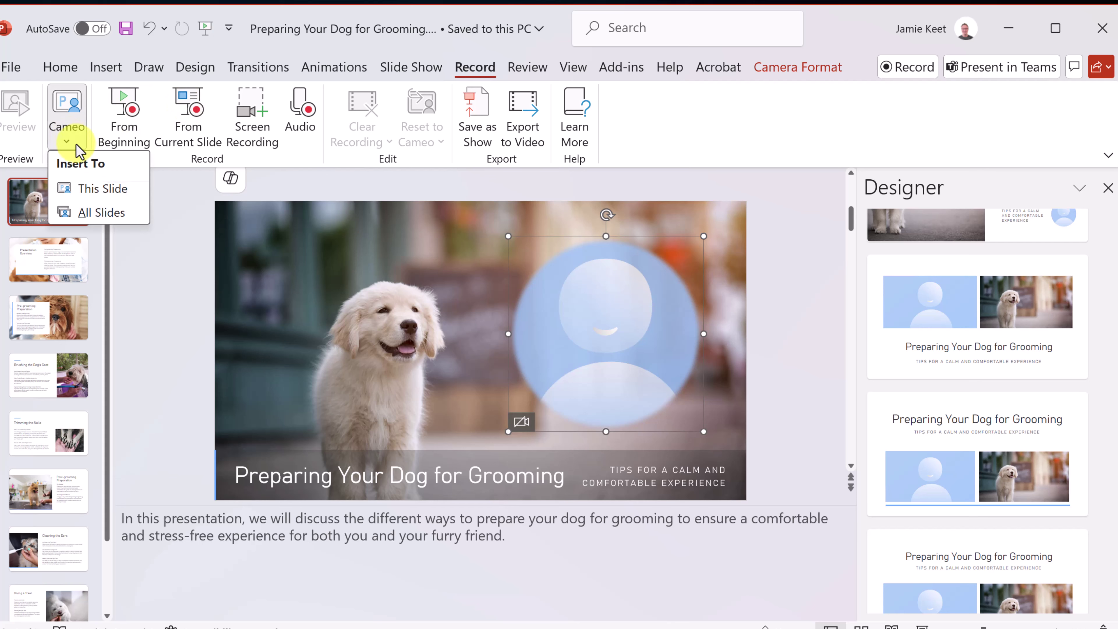
{"action": "left_click", "coordinate": [95, 212]}
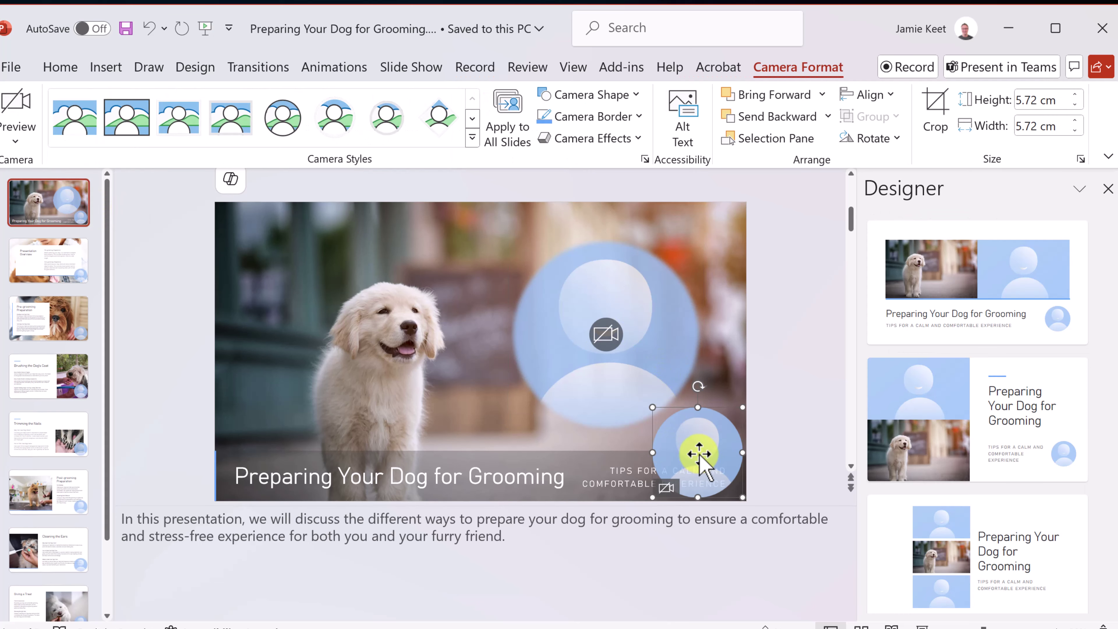
{"action": "key", "text": "Delete"}
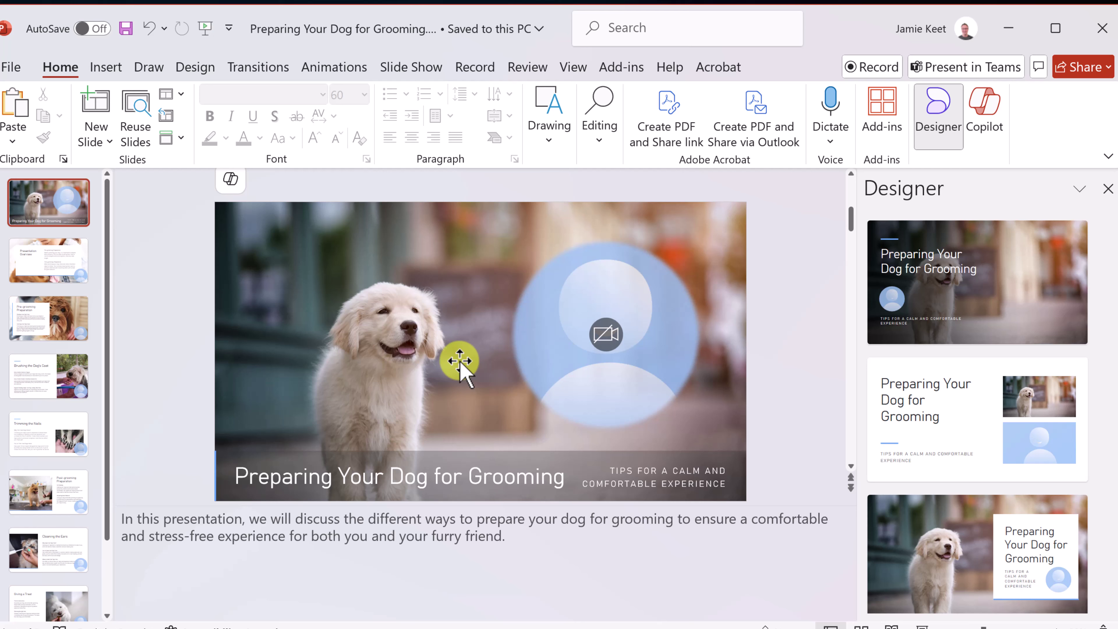
- Apply the Designer layout stacking camera feed above dog photo to Presentation Overview, and the dark full-picture layout with round camera feed to Pre-grooming Preparation
{"action": "left_click", "coordinate": [55, 270]}
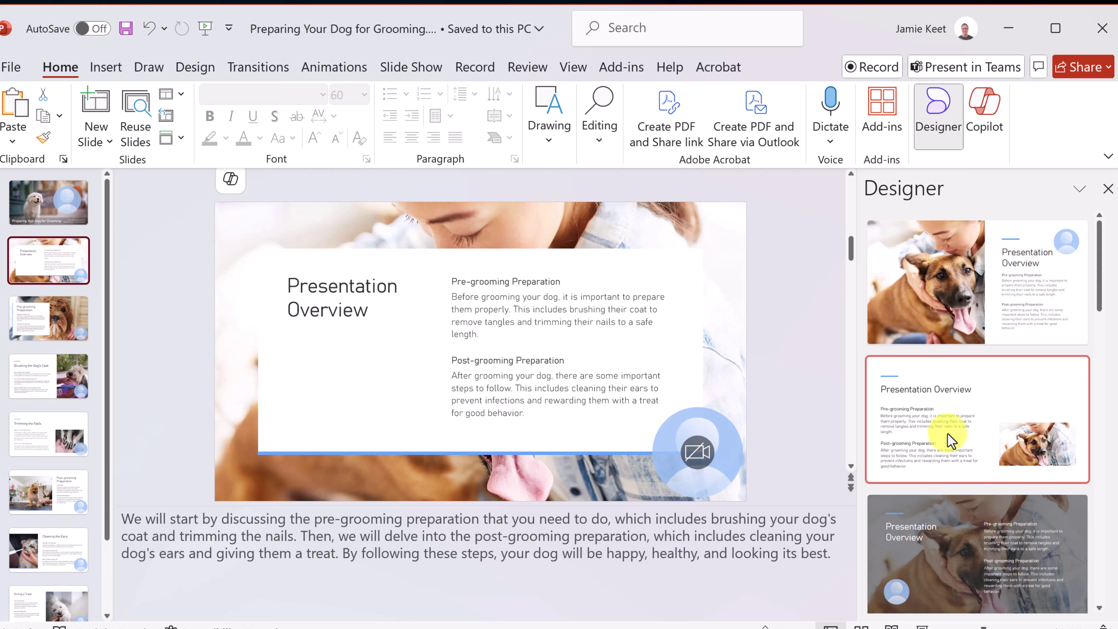
{"action": "left_click", "coordinate": [947, 433]}
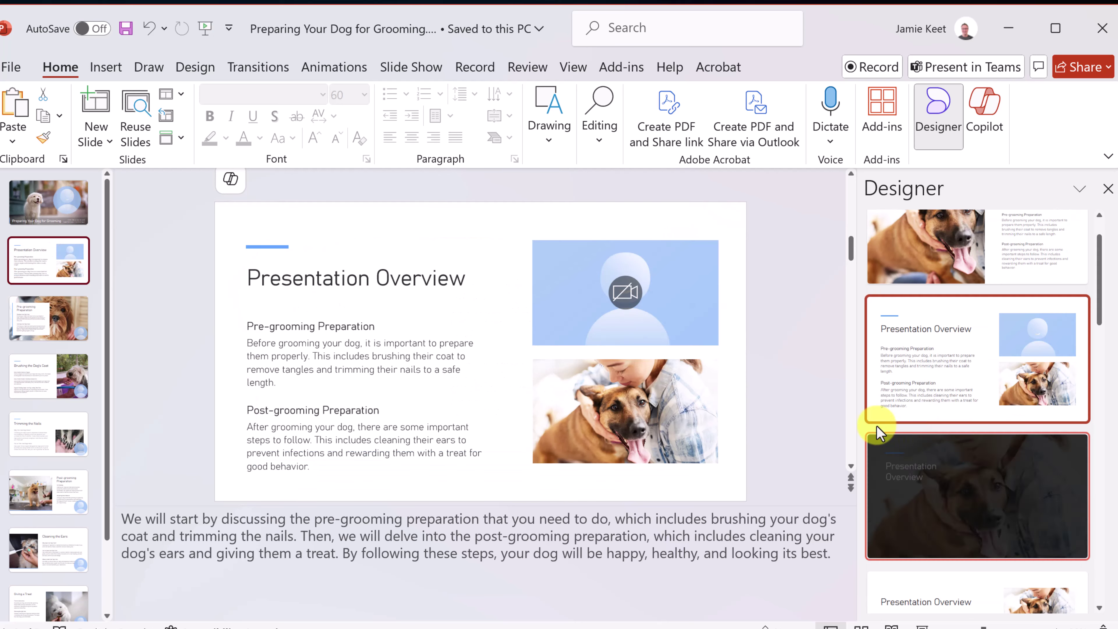
{"action": "left_click", "coordinate": [53, 318]}
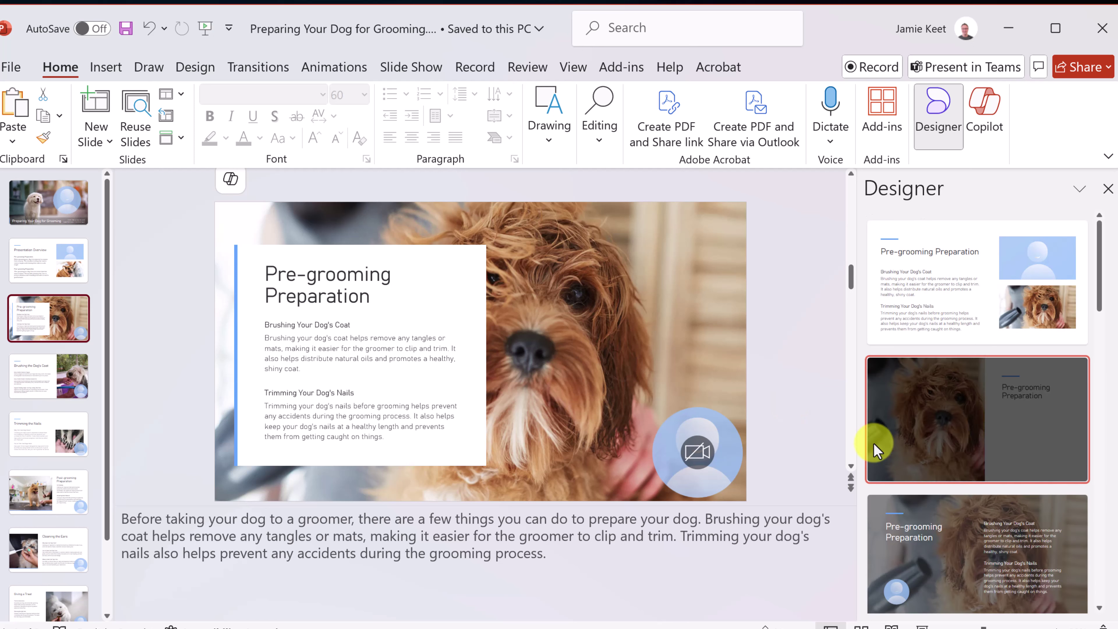
{"action": "scroll", "coordinate": [899, 449], "scroll_direction": "down", "scroll_amount": 1}
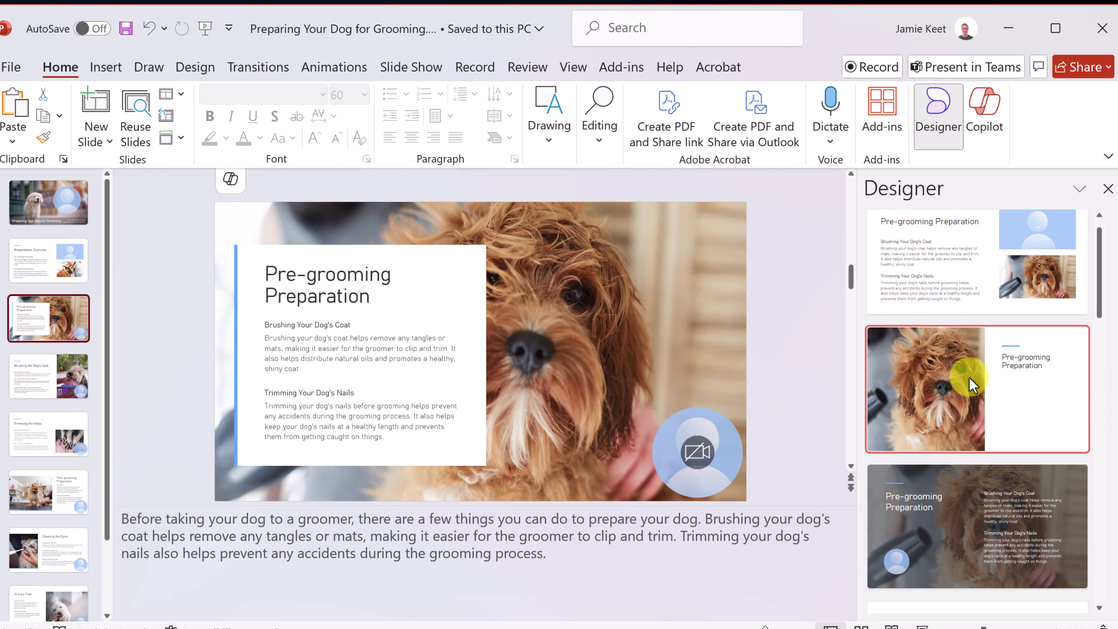
{"action": "scroll", "coordinate": [964, 405], "scroll_direction": "down", "scroll_amount": 1}
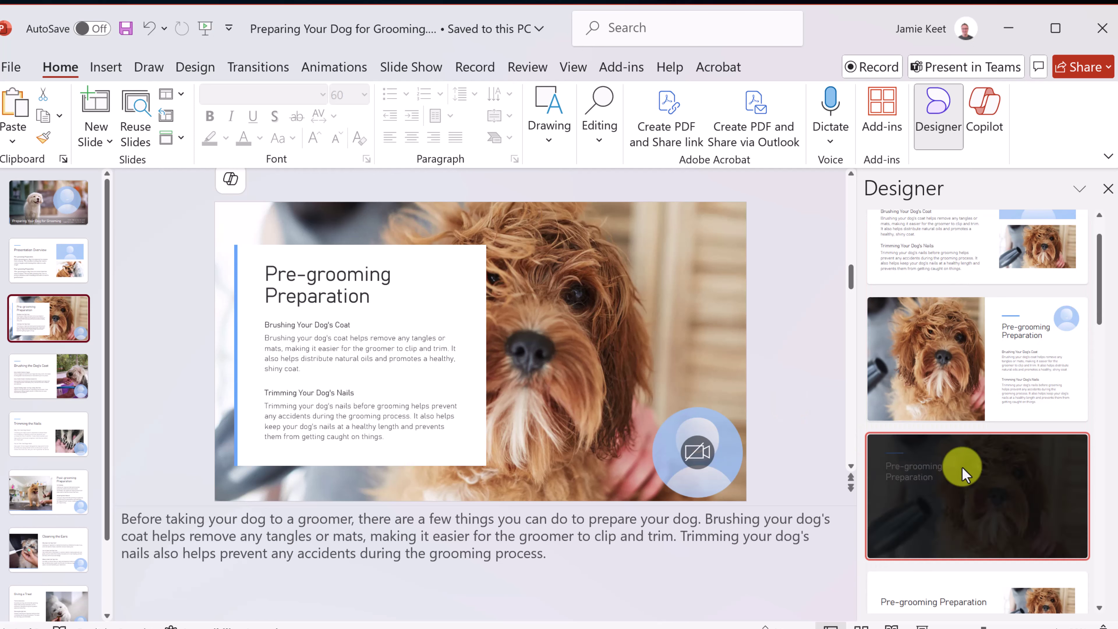
{"action": "left_click", "coordinate": [967, 498]}
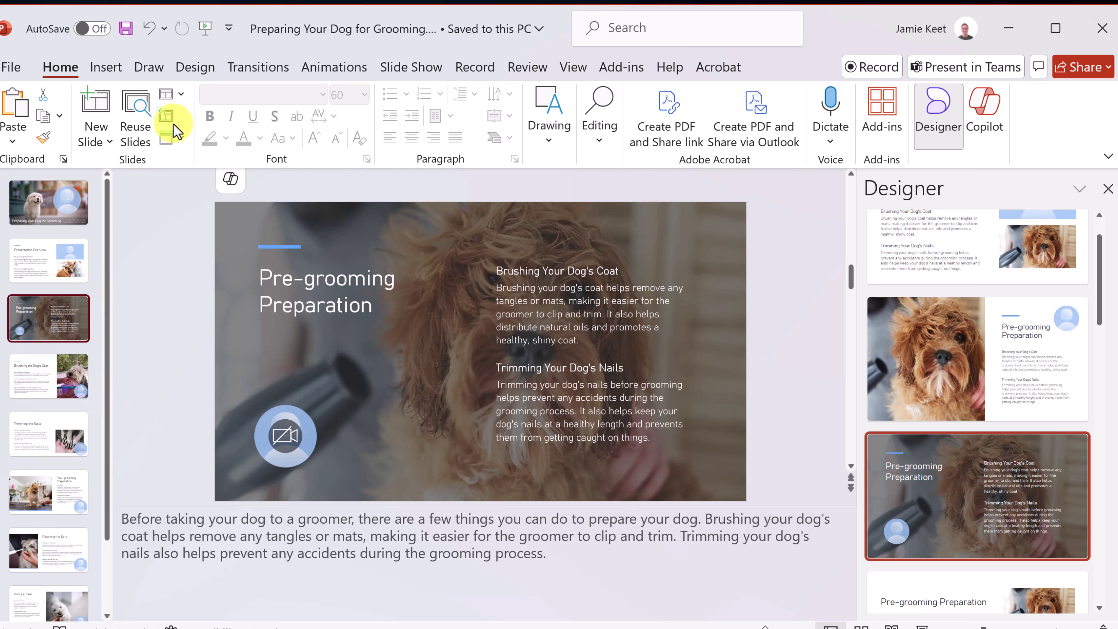
- Return to the title slide and open the recording view from the beginning of the presentation
{"action": "left_click", "coordinate": [52, 209]}
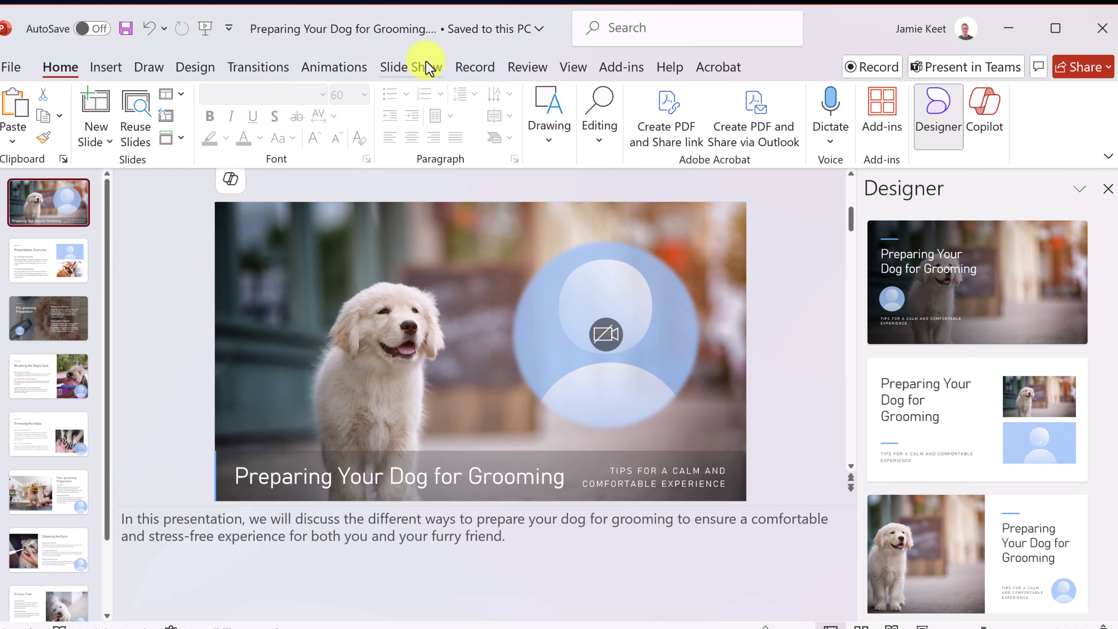
{"action": "left_click", "coordinate": [481, 69]}
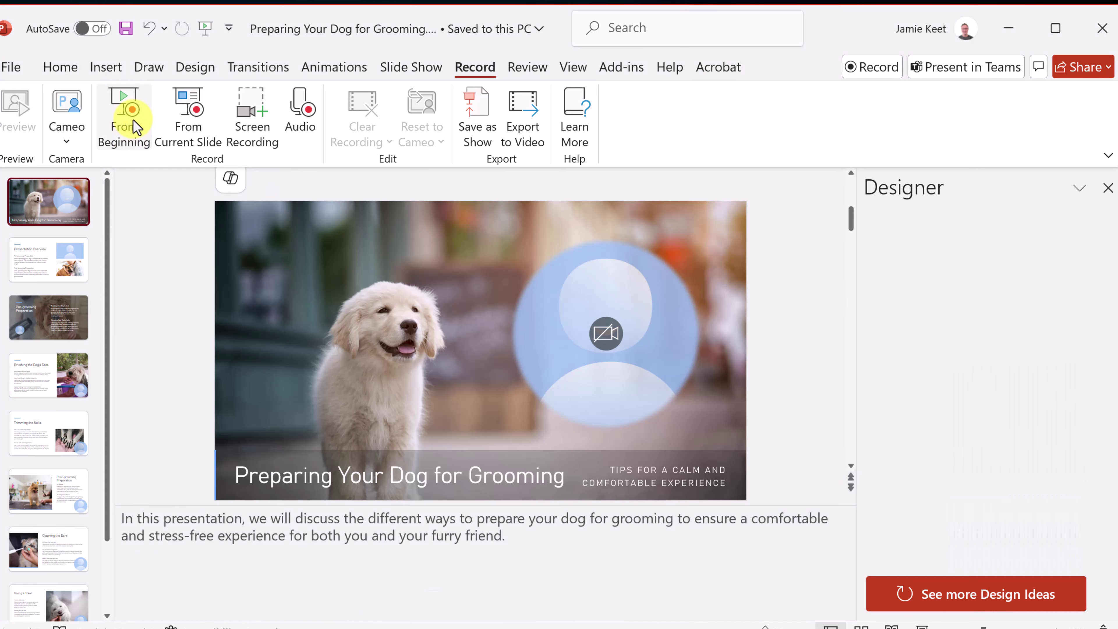
{"action": "left_click", "coordinate": [134, 120]}
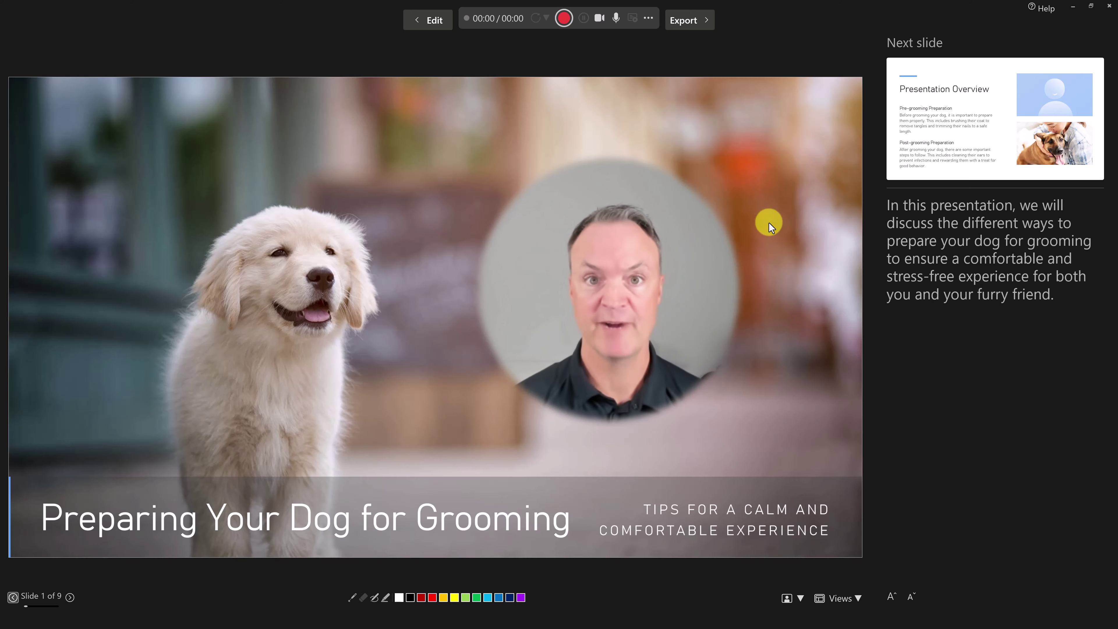
- Advance to the Presentation Overview slide and set the camera feed to Blur Background
{"action": "key", "text": "Right"}
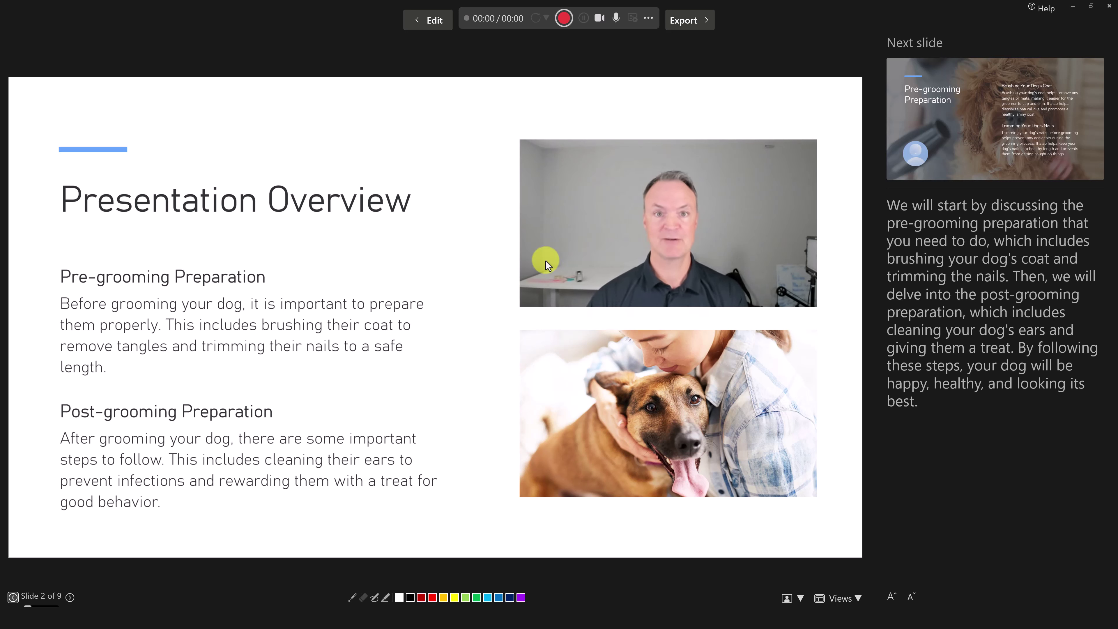
{"action": "left_click", "coordinate": [799, 598]}
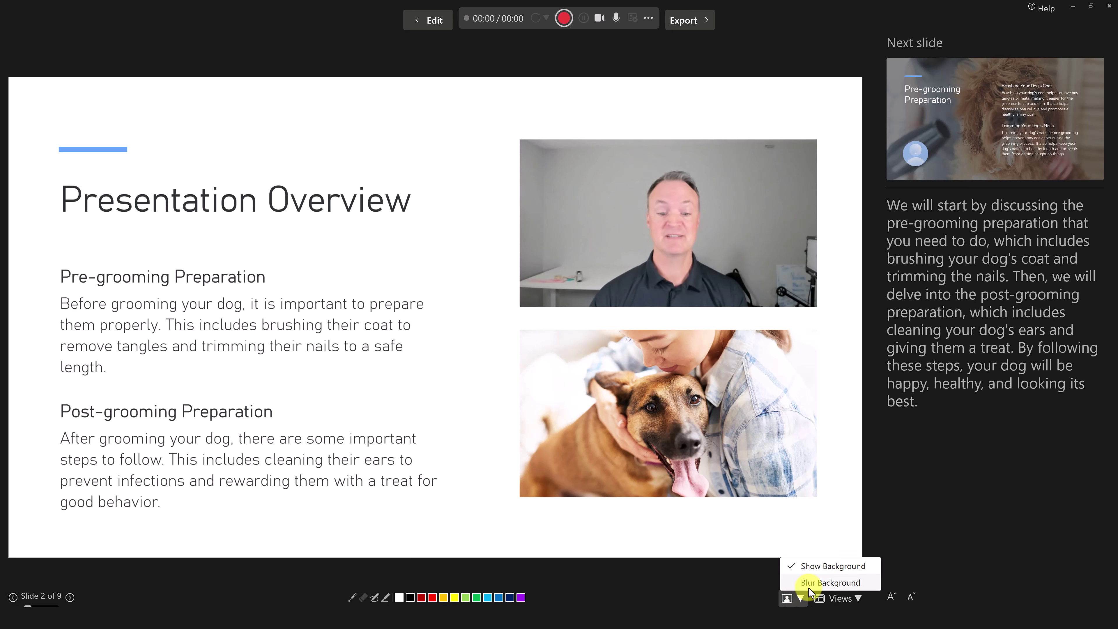
{"action": "left_click", "coordinate": [812, 583]}
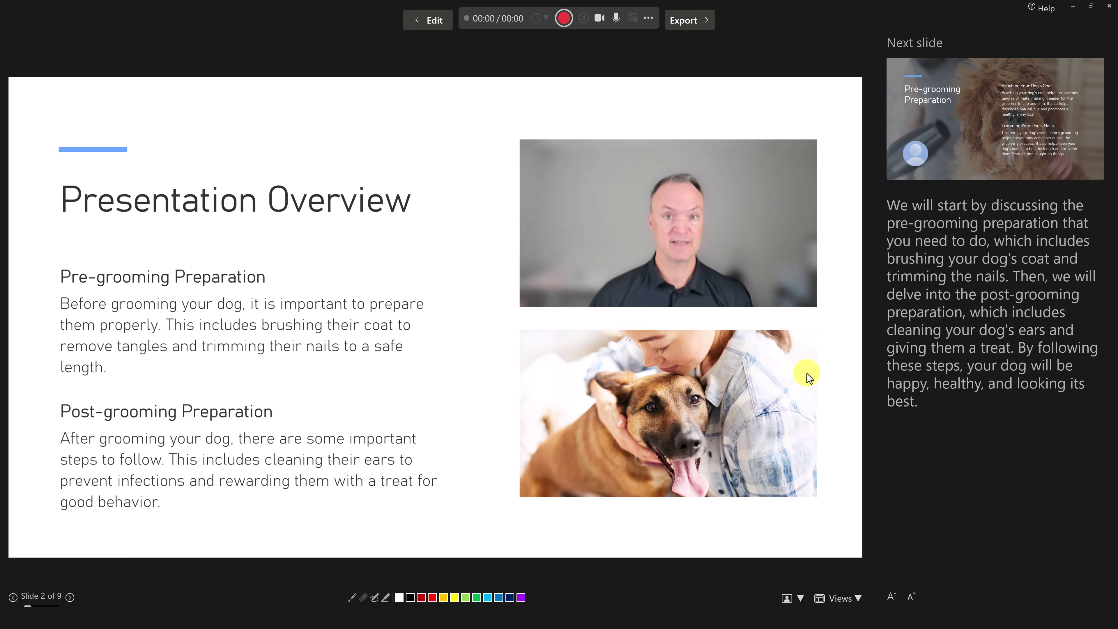
- Check the camera feed on the slides up to Brushing the Dog's Coat and return to the title slide
{"action": "key", "text": "Right"}
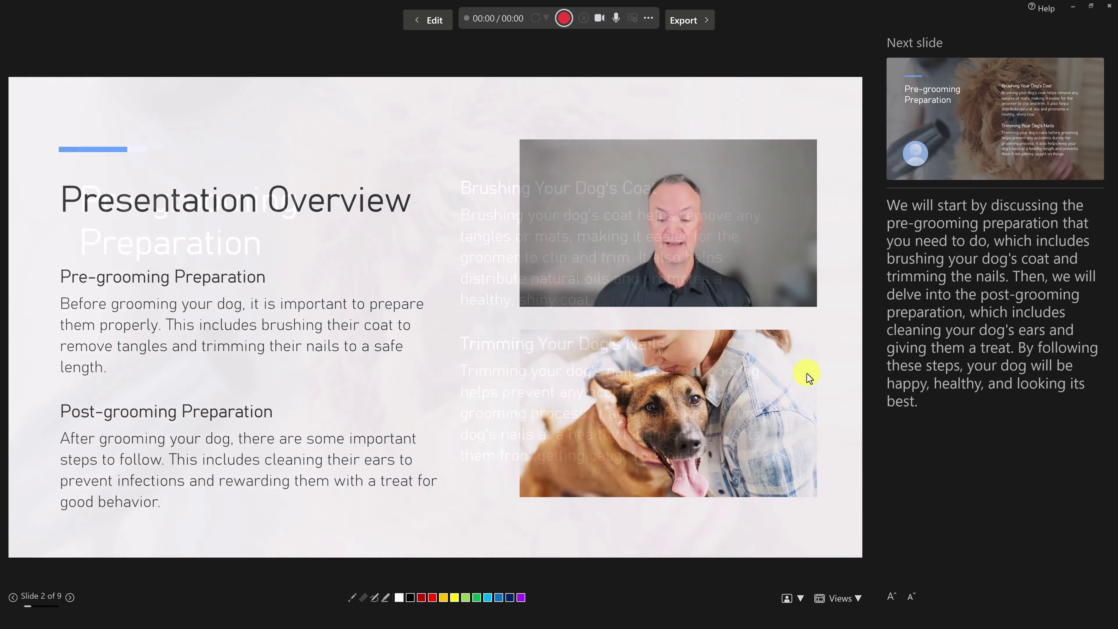
{"action": "key", "text": "Right"}
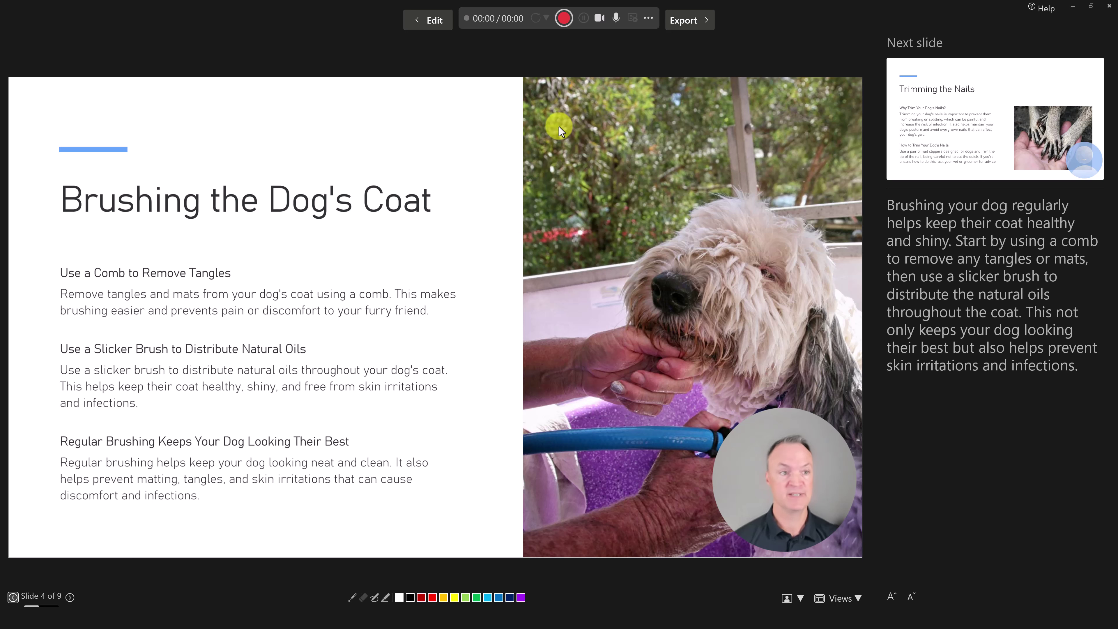
{"action": "key", "text": "Left"}
{"action": "key", "text": "Left"}
{"action": "key", "text": "Left"}
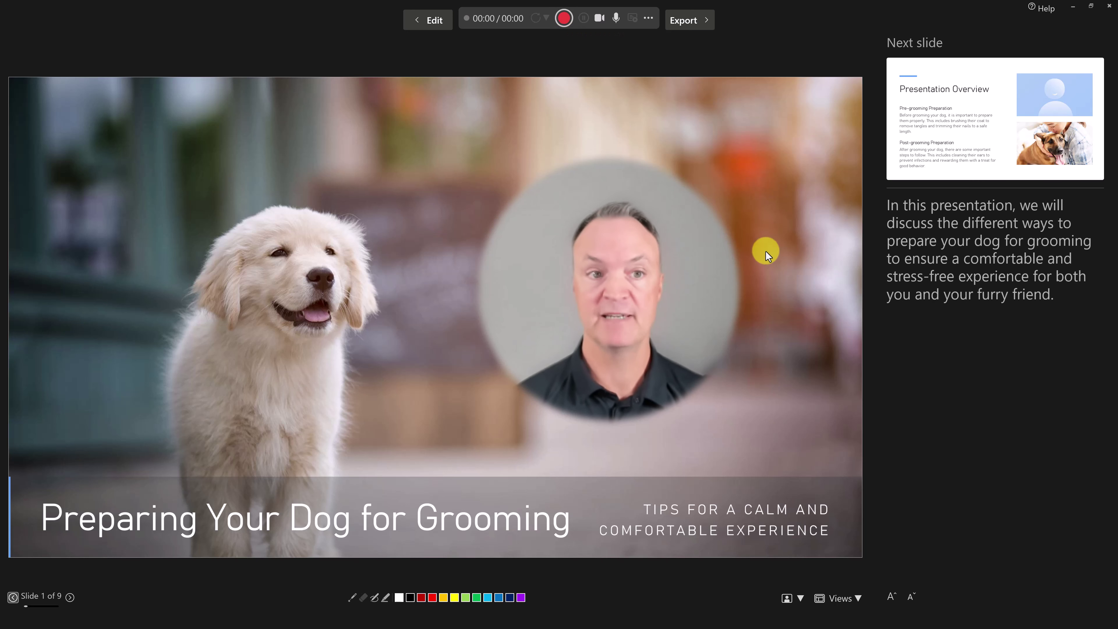
- Start recording the title slide and circle the puppy with the red pen
{"action": "left_click", "coordinate": [564, 19]}
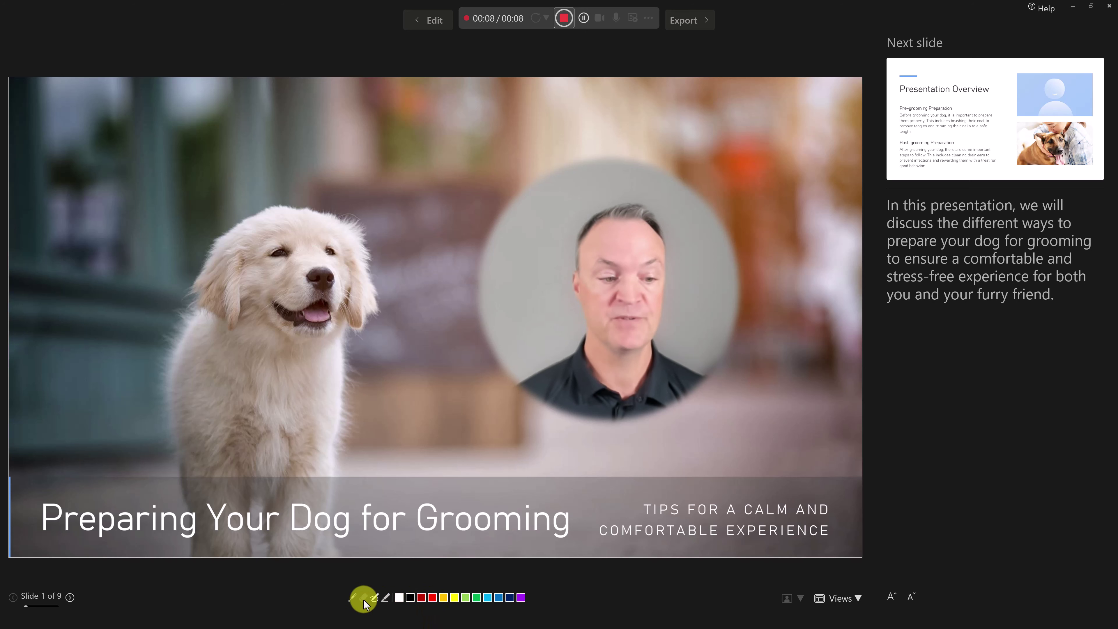
{"action": "left_click", "coordinate": [375, 597]}
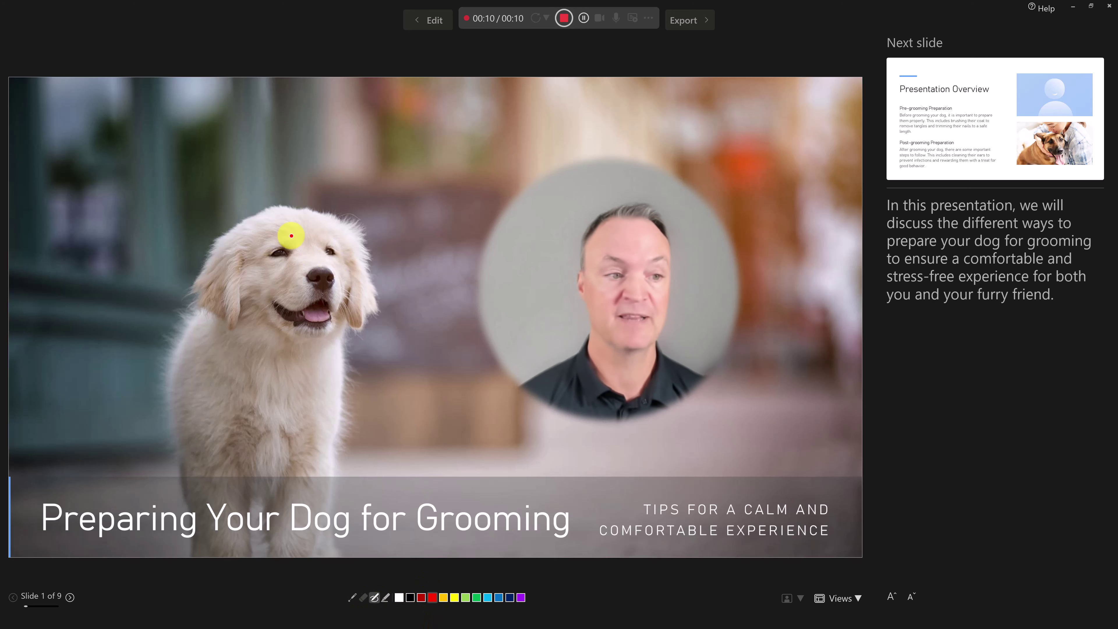
{"action": "mouse_move", "coordinate": [309, 180]}
{"action": "left_mouse_down"}
{"action": "mouse_move", "coordinate": [272, 175]}
{"action": "mouse_move", "coordinate": [366, 367]}
{"action": "mouse_move", "coordinate": [264, 175]}
{"action": "left_mouse_up"}
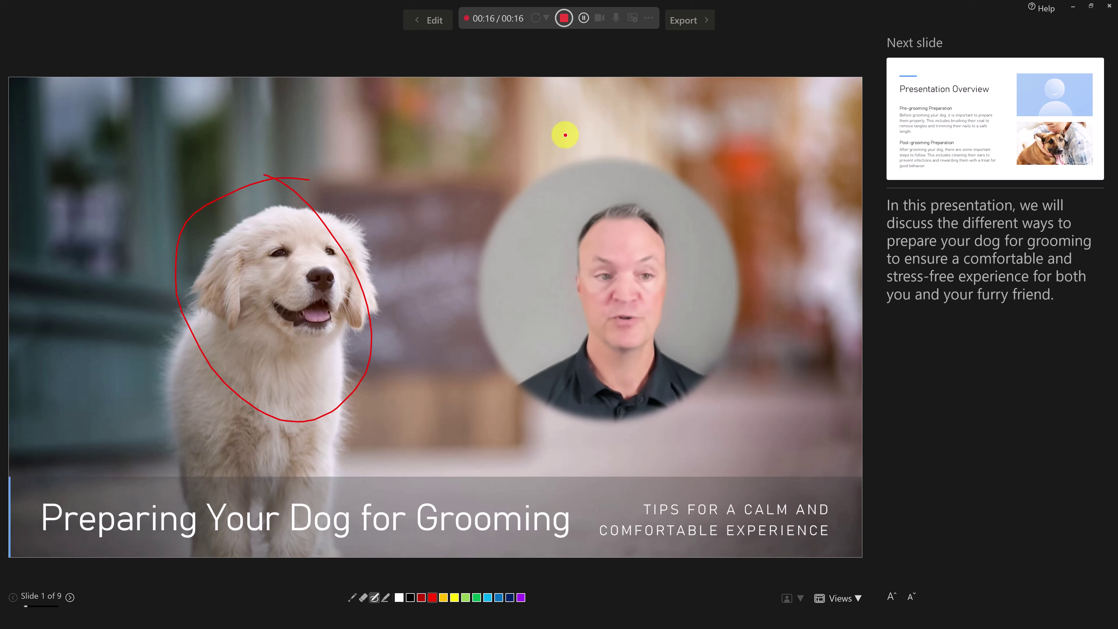
- While recording, draw red pen loops on the Presentation Overview slide and a light green loop over the text of Pre-grooming Preparation
{"action": "key", "text": "Right"}
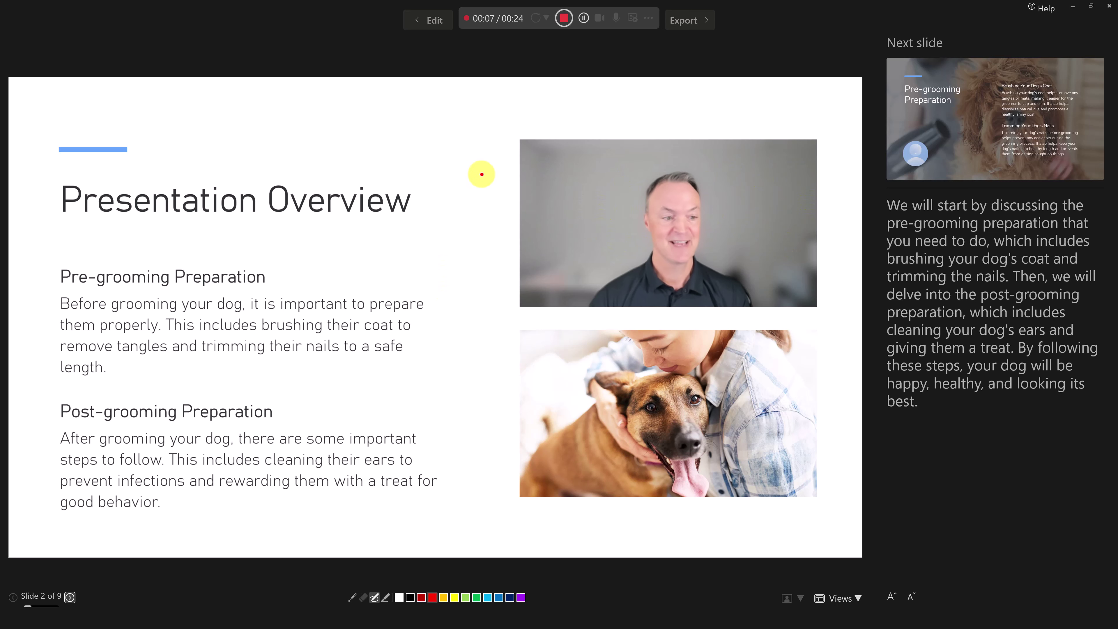
{"action": "mouse_move", "coordinate": [501, 161]}
{"action": "left_mouse_down"}
{"action": "mouse_move", "coordinate": [439, 312]}
{"action": "mouse_move", "coordinate": [189, 289]}
{"action": "left_mouse_up"}
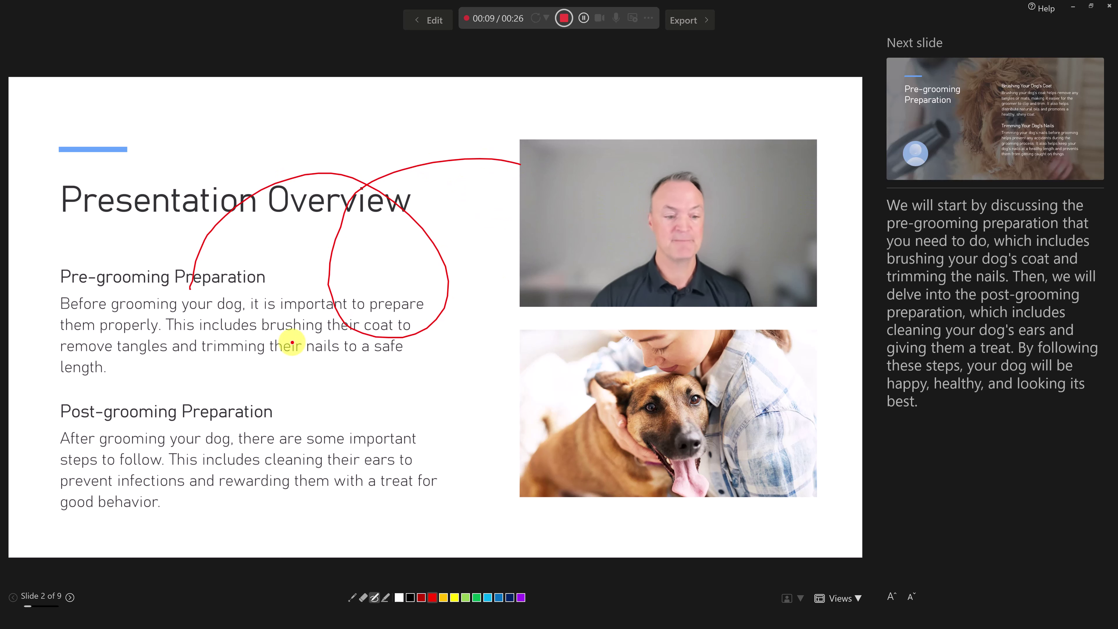
{"action": "key", "text": "Right"}
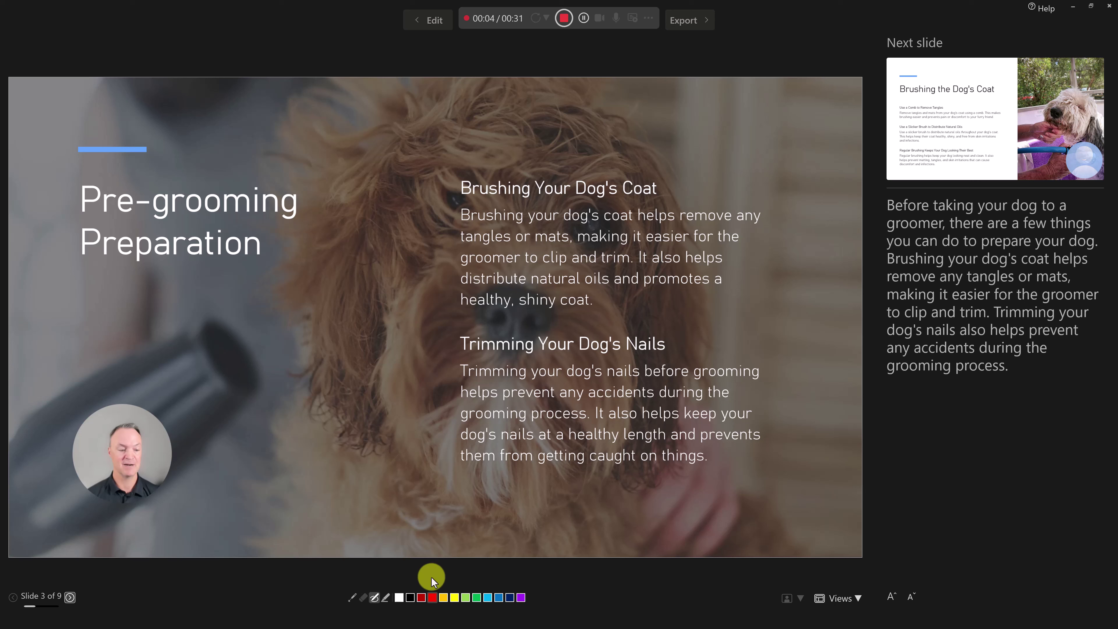
{"action": "left_click", "coordinate": [465, 597]}
{"action": "mouse_move", "coordinate": [401, 267]}
{"action": "left_mouse_down"}
{"action": "mouse_move", "coordinate": [362, 294]}
{"action": "mouse_move", "coordinate": [590, 201]}
{"action": "mouse_move", "coordinate": [569, 324]}
{"action": "left_mouse_up"}
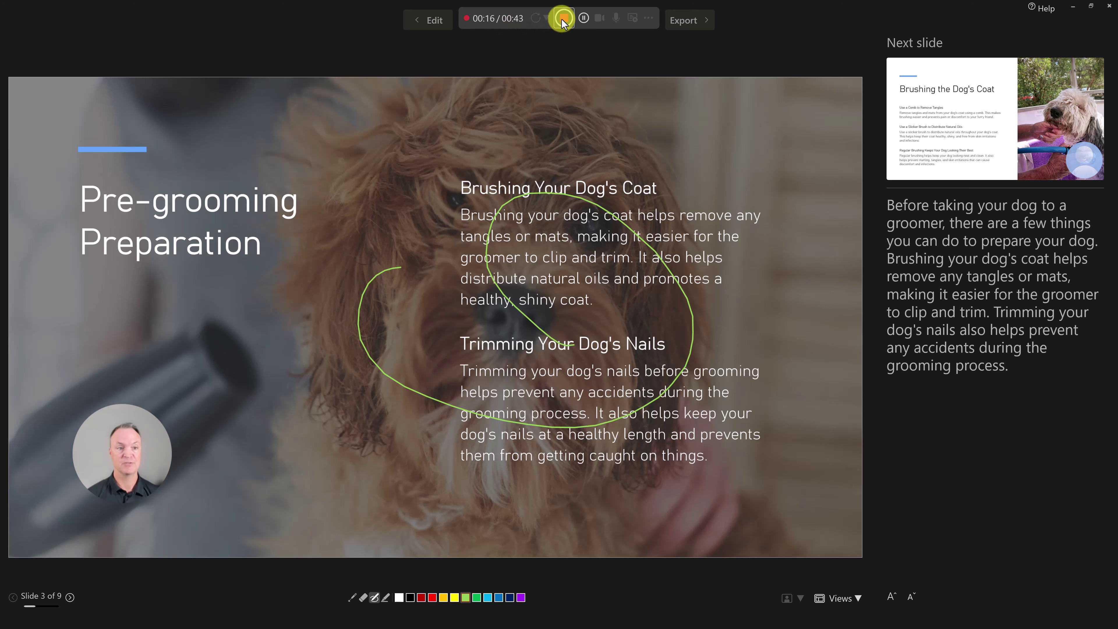
- Stop the recording, return to editing the presentation, and open the recorded title slide
{"action": "key", "text": "s"}
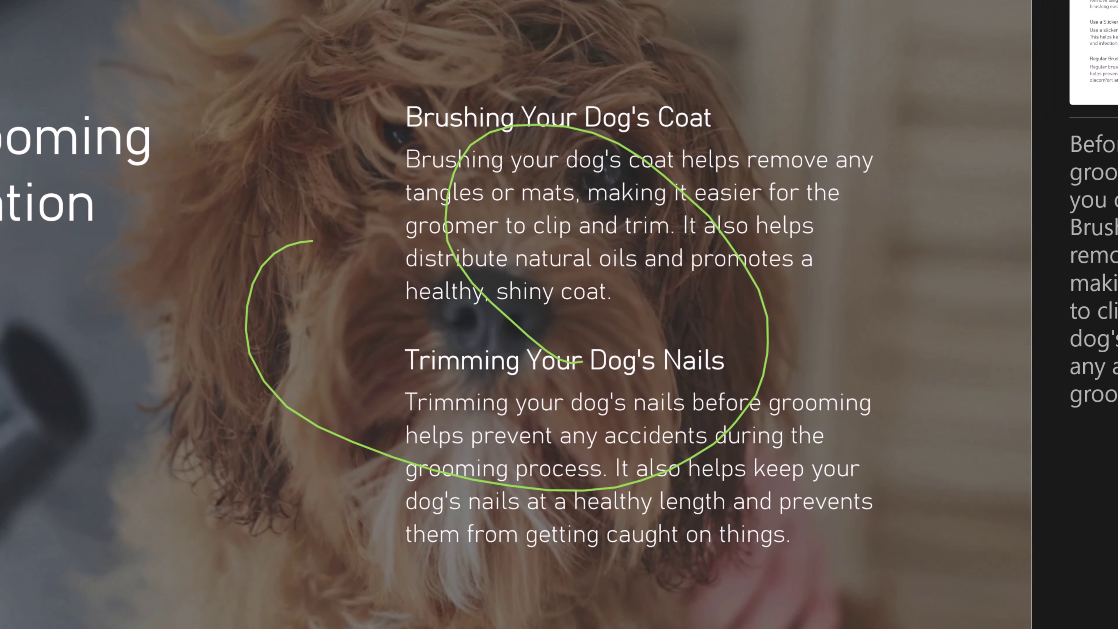
{"action": "left_click", "coordinate": [429, 20]}
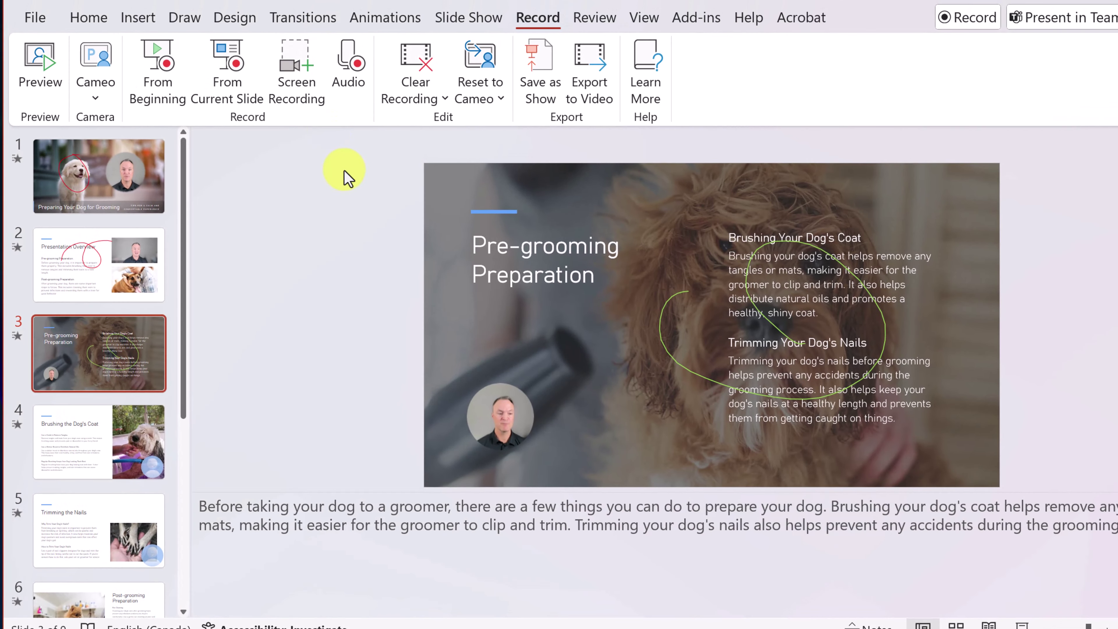
{"action": "left_click", "coordinate": [155, 201]}
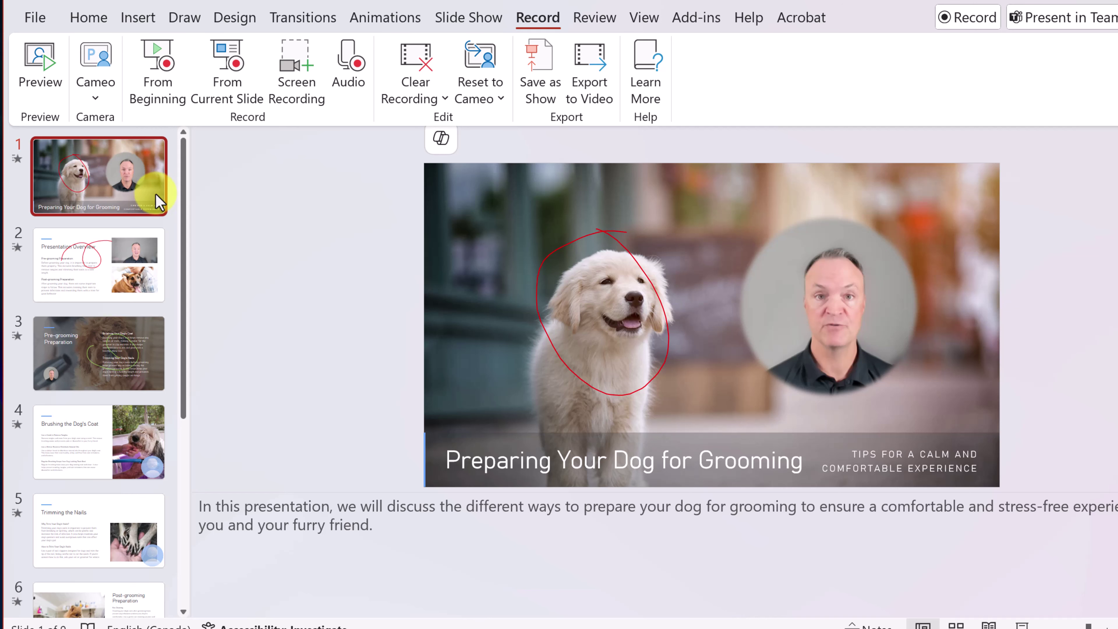
- Play the title slide's camera recording and check the recorded clips on the Presentation Overview and Pre-grooming Preparation slides
{"action": "mouse_move", "coordinate": [873, 305]}
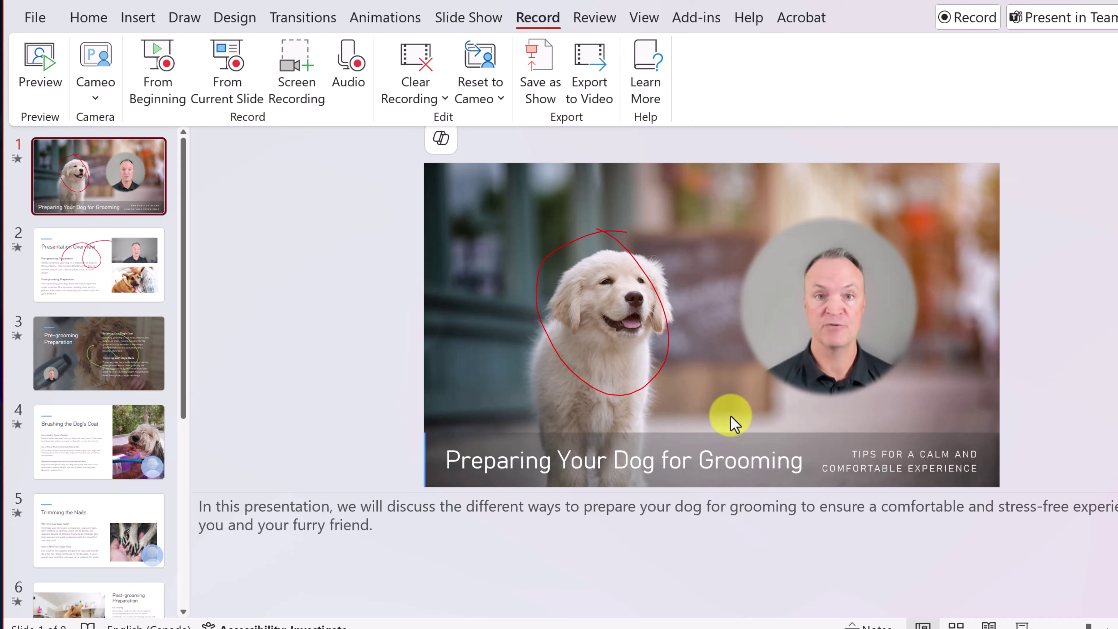
{"action": "left_click", "coordinate": [733, 416]}
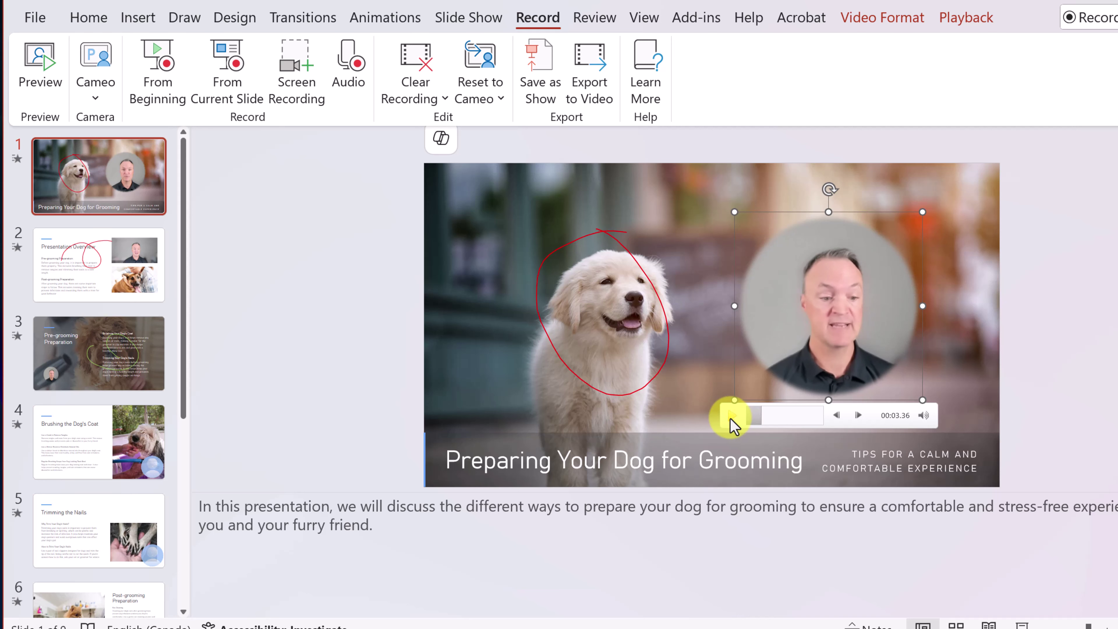
{"action": "left_click", "coordinate": [127, 275]}
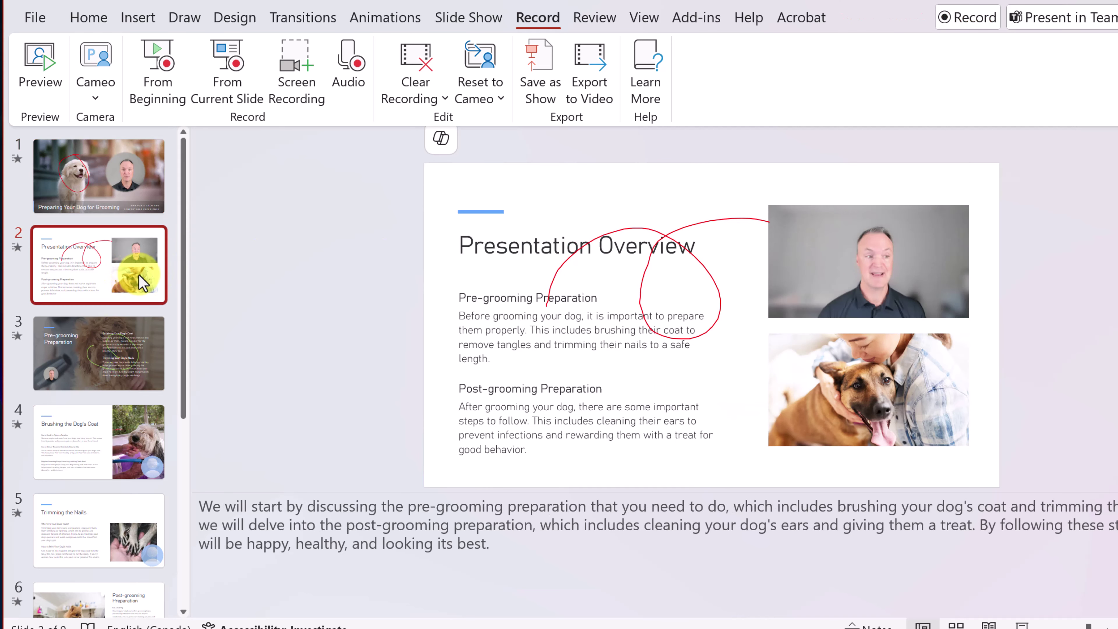
{"action": "left_click", "coordinate": [781, 307]}
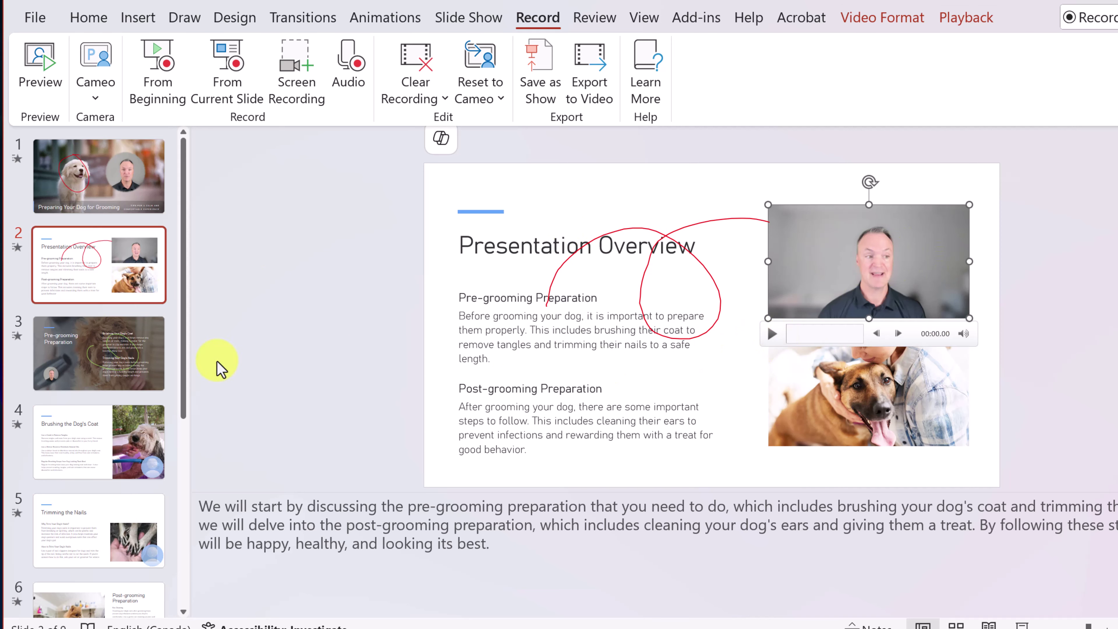
{"action": "left_click", "coordinate": [112, 377]}
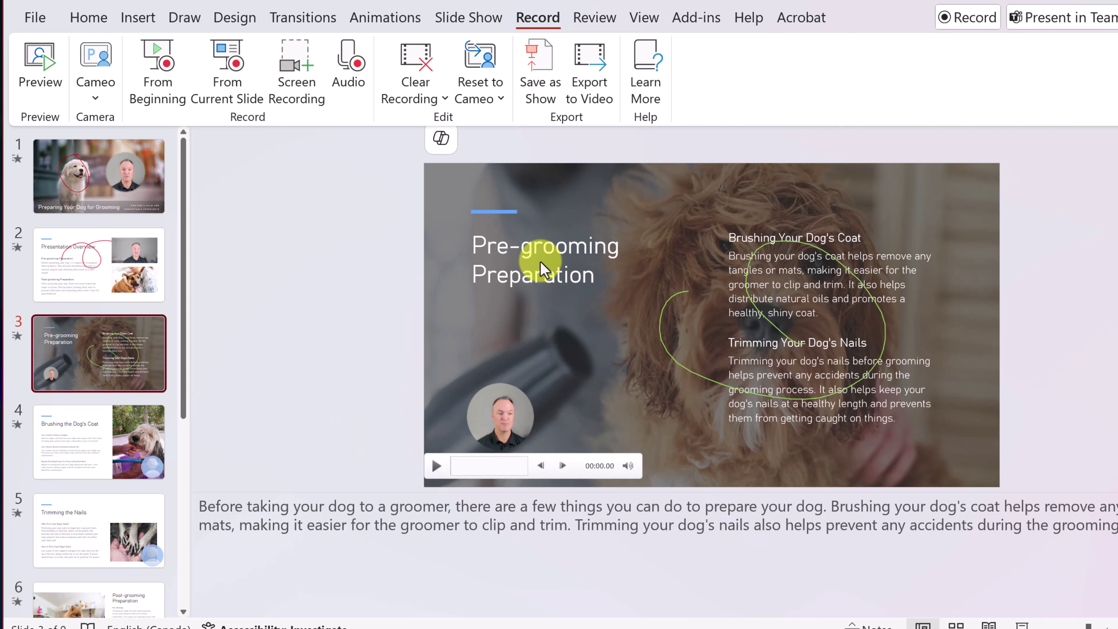
- Record a short camera narration on the Brushing the Dog's Coat slide only, and select the resulting clip back in the editor
{"action": "left_click", "coordinate": [104, 456]}
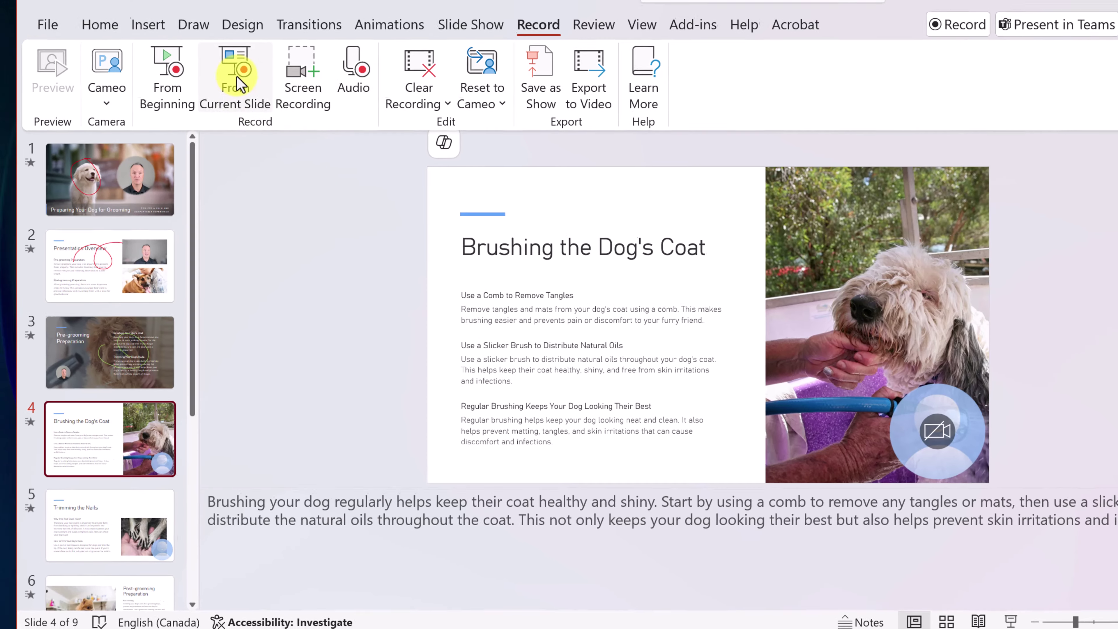
{"action": "left_click", "coordinate": [236, 78]}
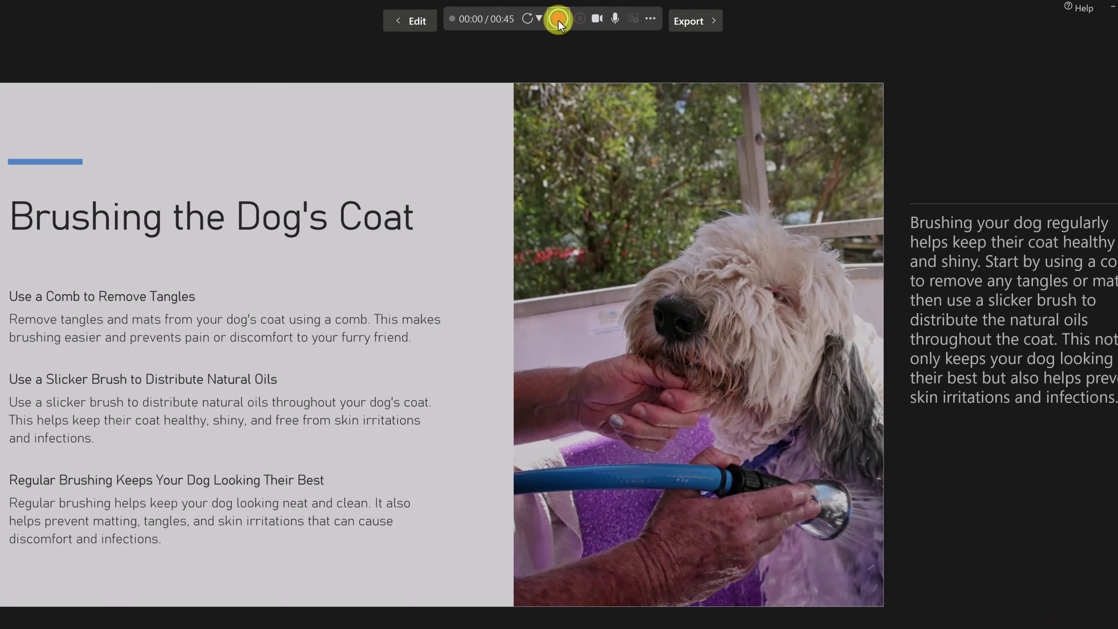
{"action": "left_click", "coordinate": [558, 20]}
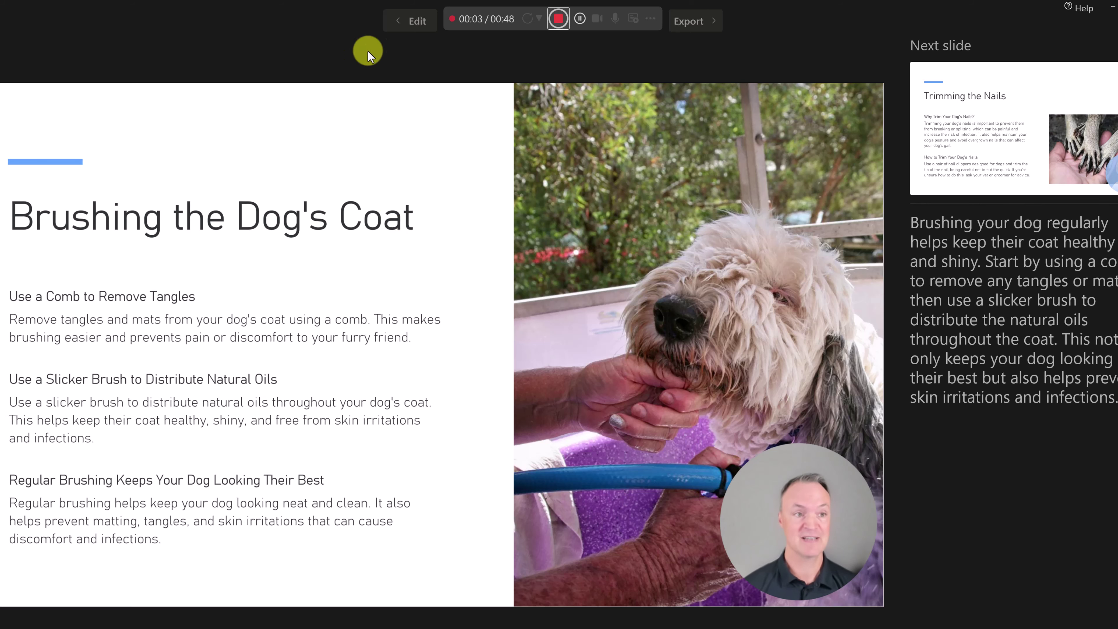
{"action": "left_click", "coordinate": [558, 18]}
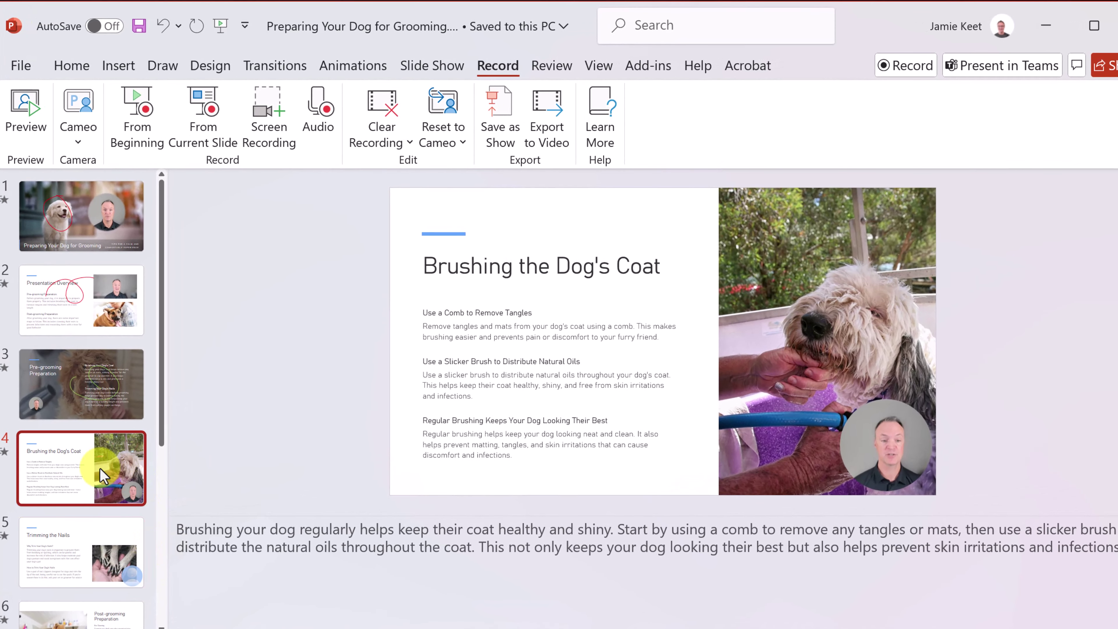
{"action": "left_click", "coordinate": [881, 465]}
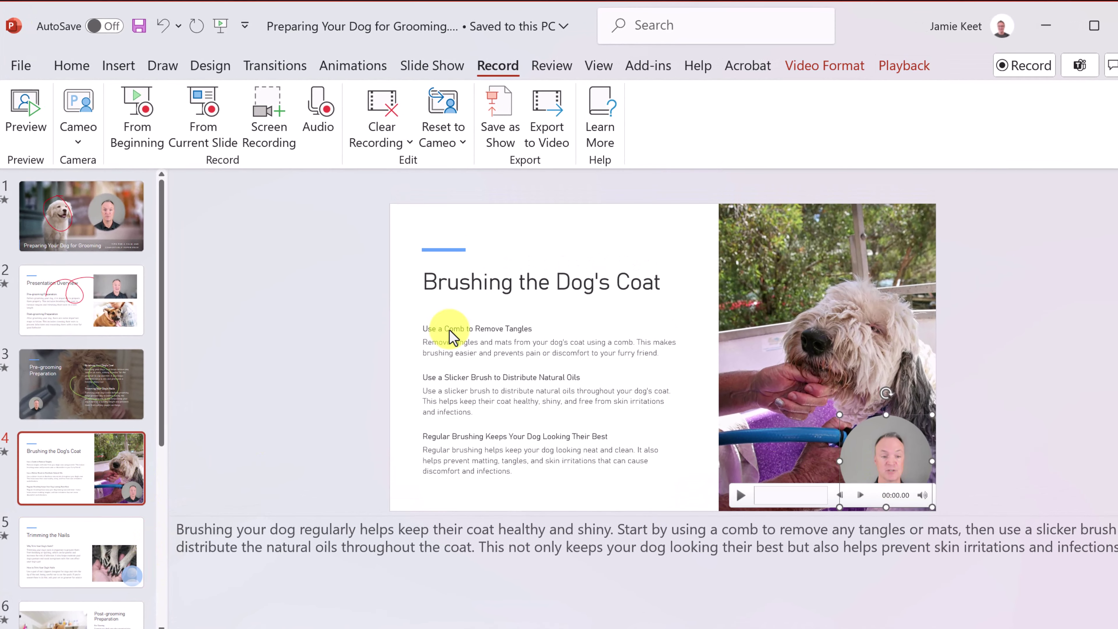
- Select the title slide's camera recording and look over its video formatting and playback options
{"action": "left_click", "coordinate": [84, 211]}
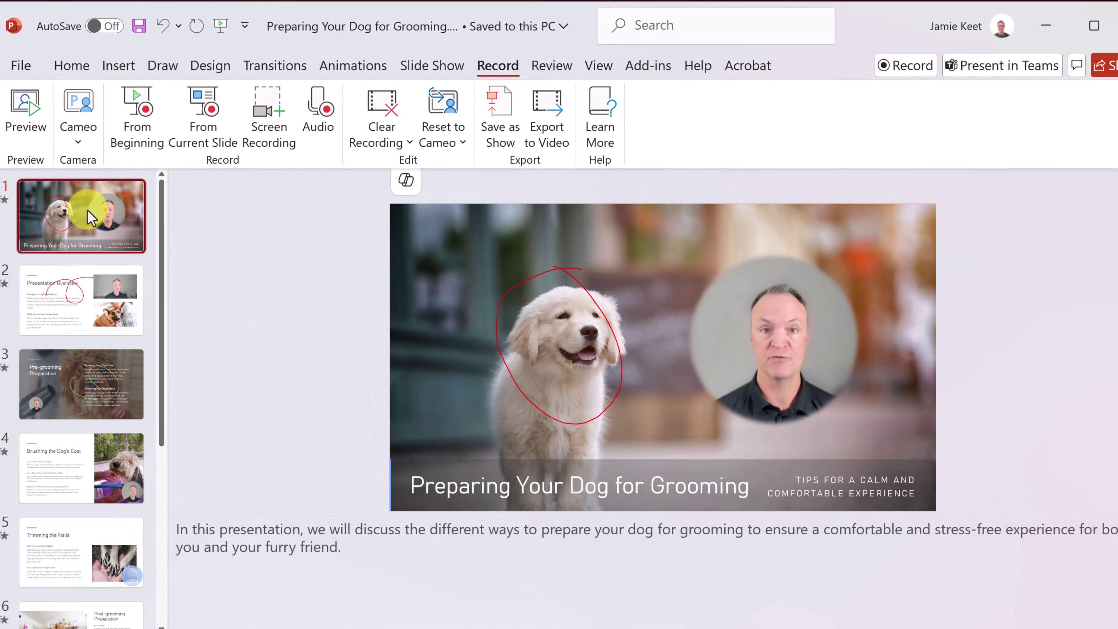
{"action": "left_click", "coordinate": [769, 370]}
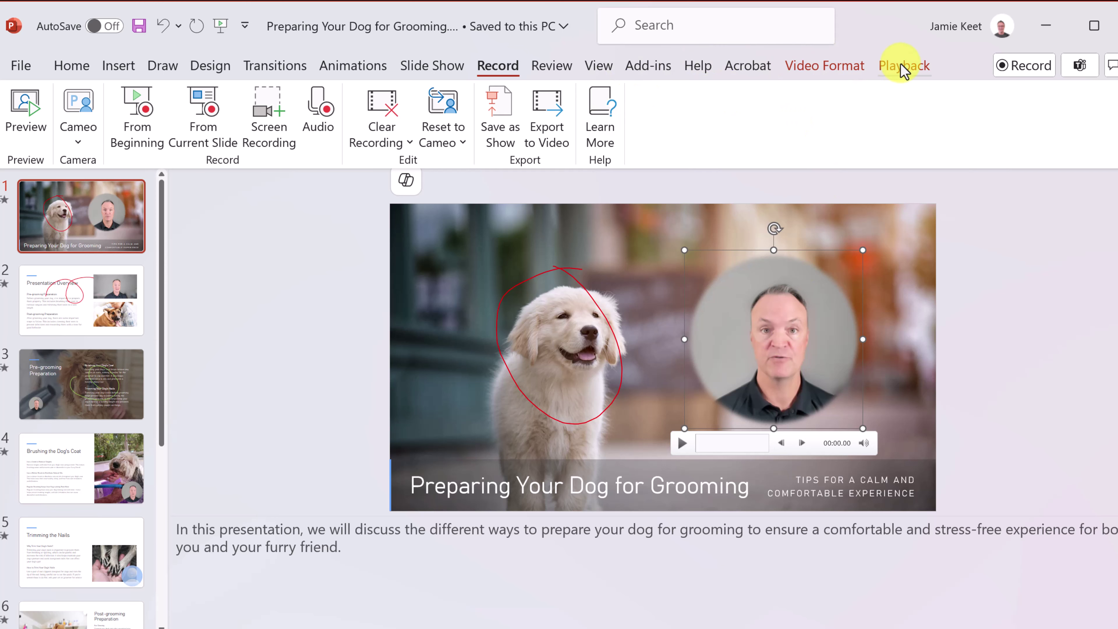
{"action": "left_click", "coordinate": [839, 71]}
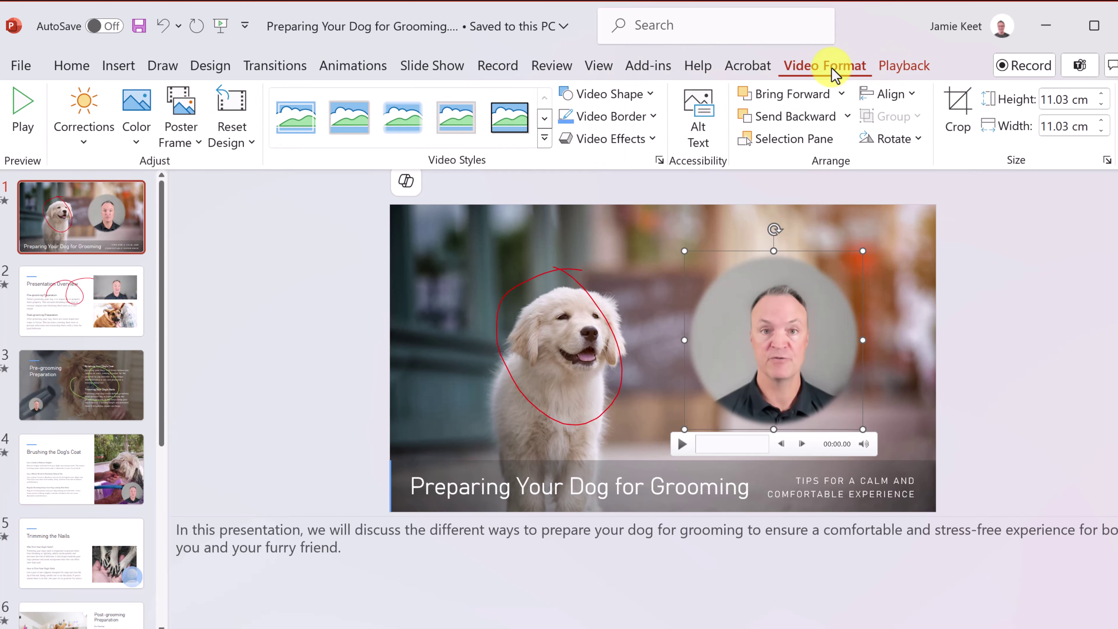
{"action": "left_click", "coordinate": [900, 67]}
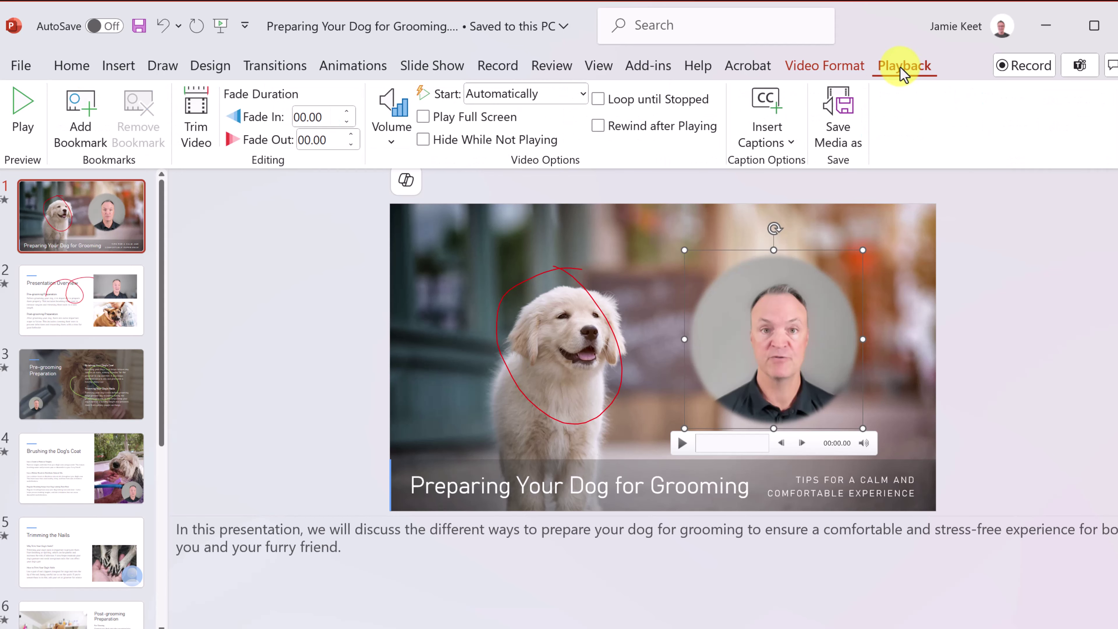
- Trim the title slide's camera recording to start at 00:02.160 and end at 00:14.367, and play the trimmed clip
{"action": "left_click", "coordinate": [197, 137]}
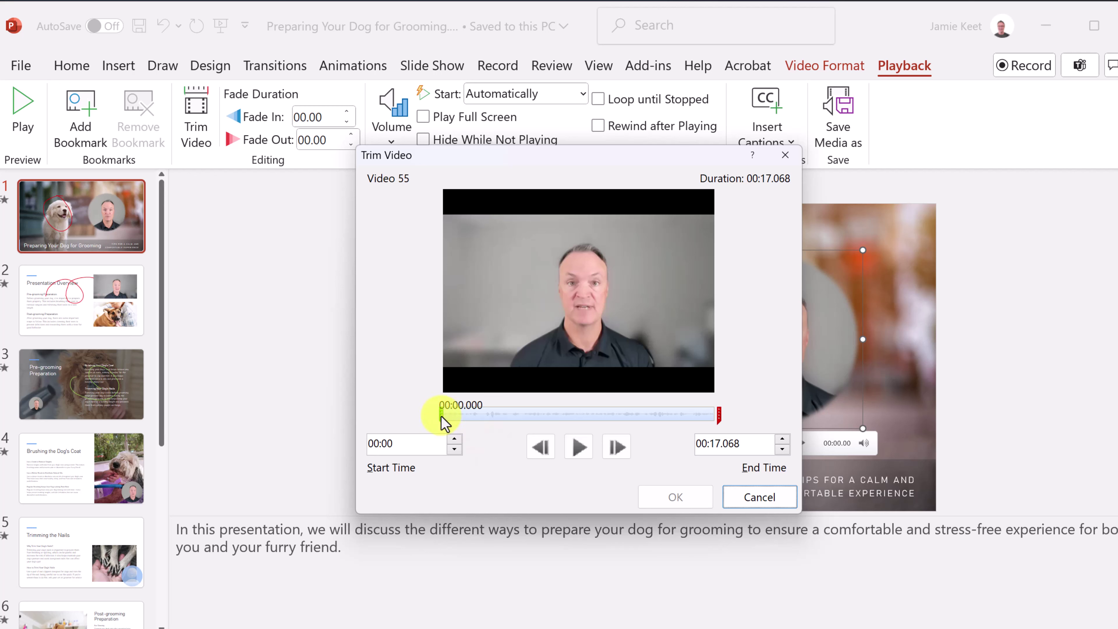
{"action": "left_click_drag", "start_coordinate": [442, 417], "coordinate": [474, 417]}
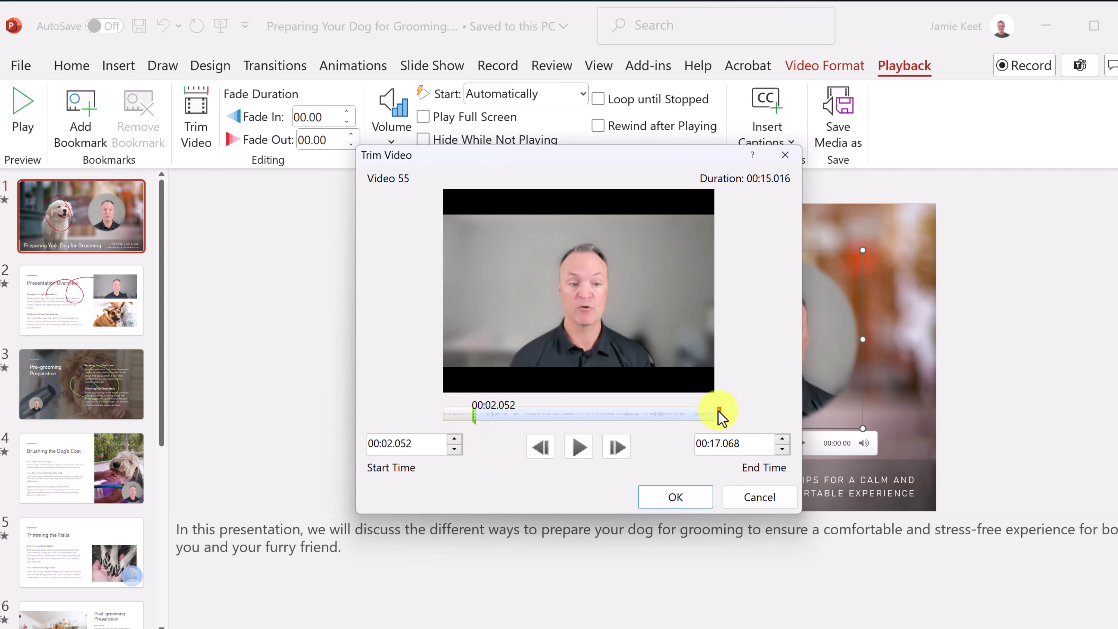
{"action": "left_click_drag", "start_coordinate": [719, 414], "coordinate": [676, 416]}
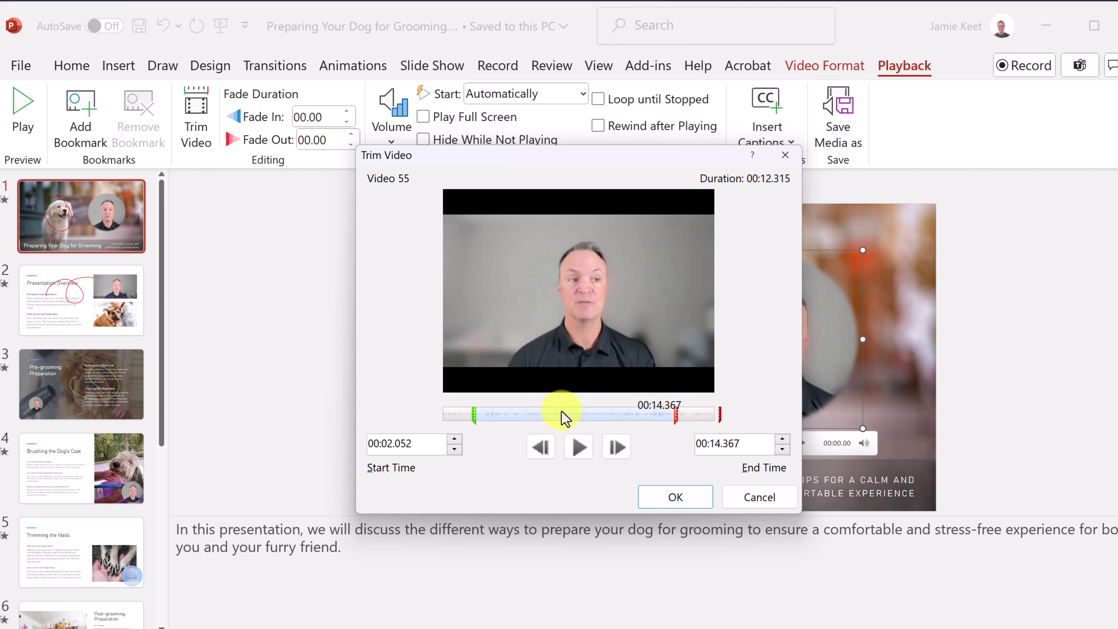
{"action": "left_click_drag", "start_coordinate": [469, 415], "coordinate": [481, 415]}
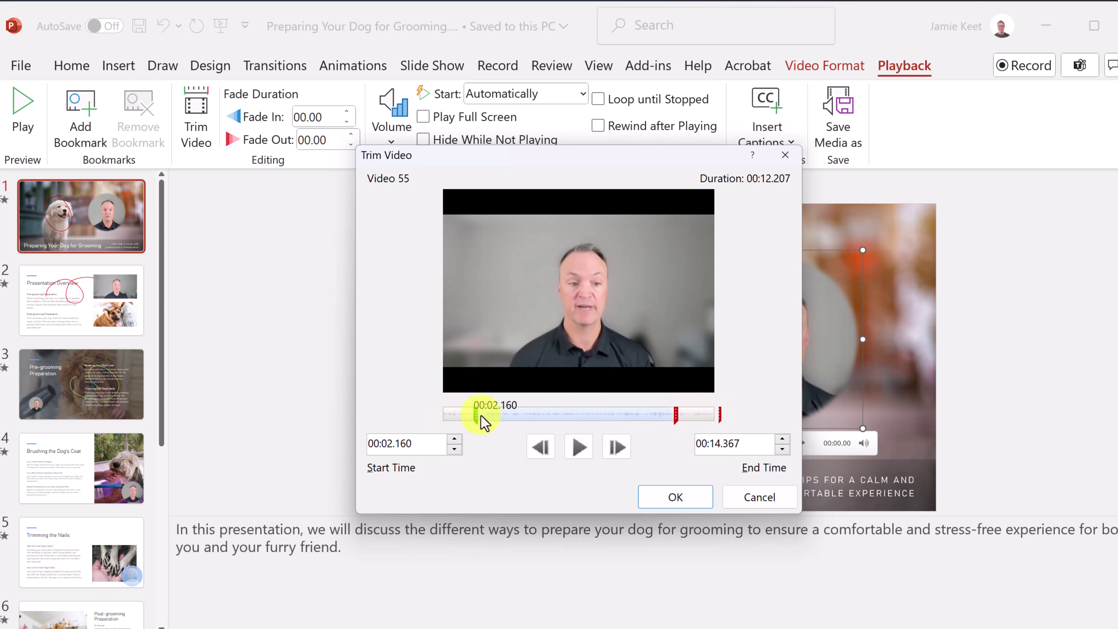
{"action": "left_click", "coordinate": [678, 499]}
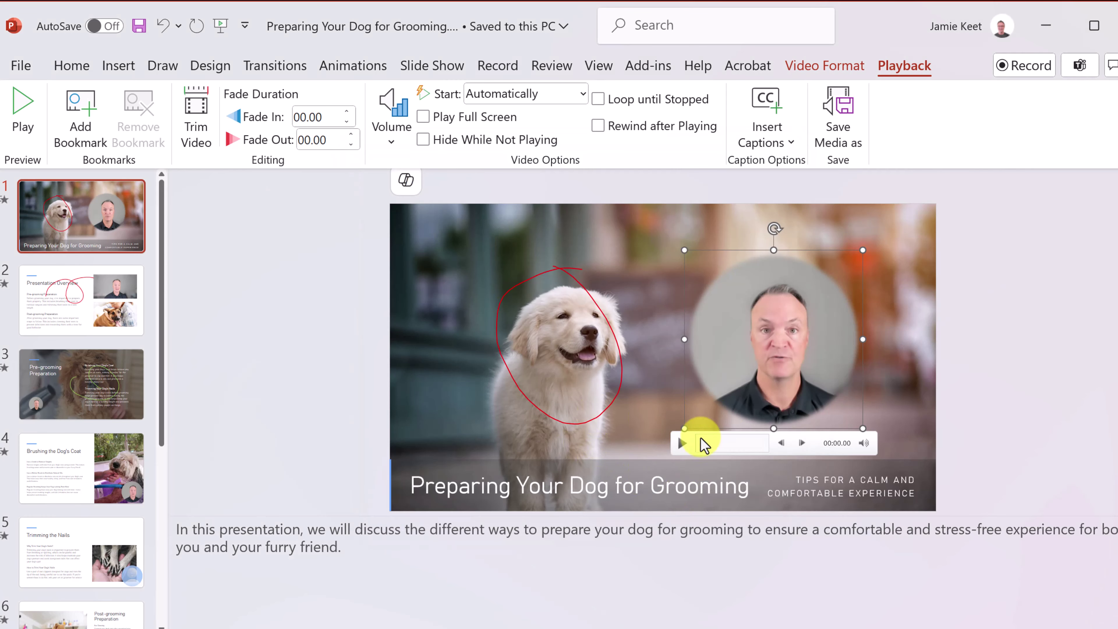
{"action": "left_click", "coordinate": [683, 447]}
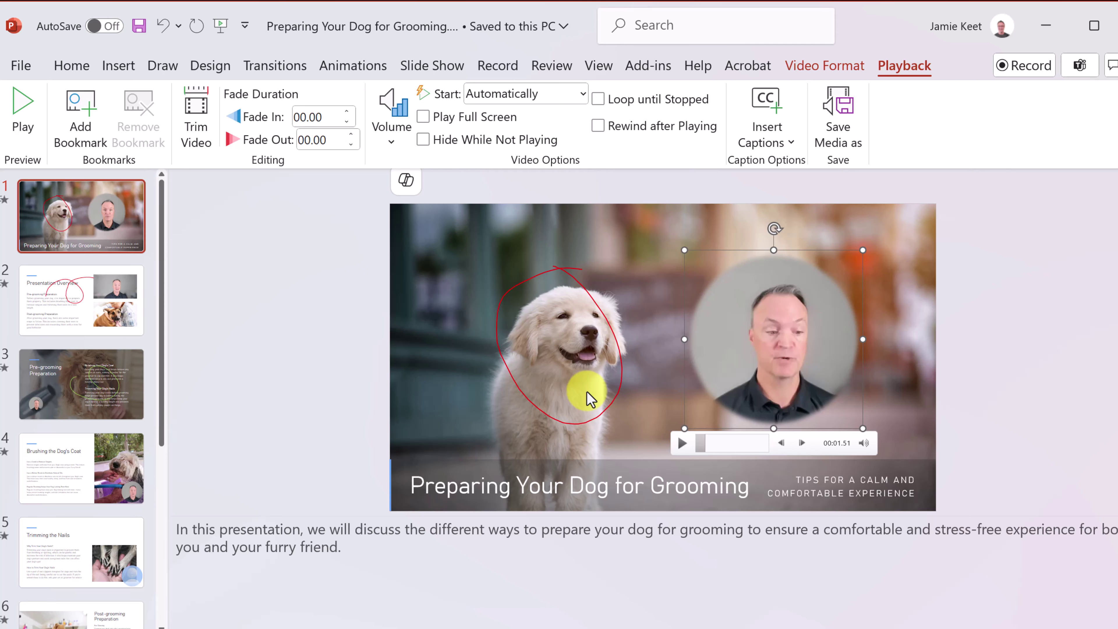
- Reset the Brushing the Dog's Coat slide's recording to Cameo, and undo the reset
{"action": "left_click", "coordinate": [127, 469]}
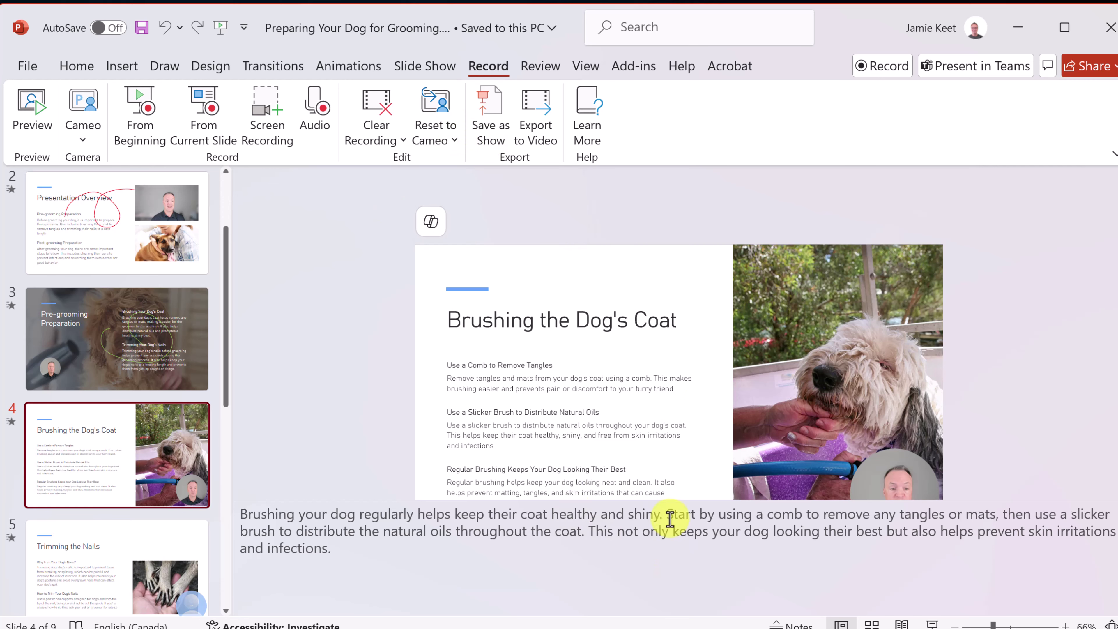
{"action": "left_click", "coordinate": [657, 498]}
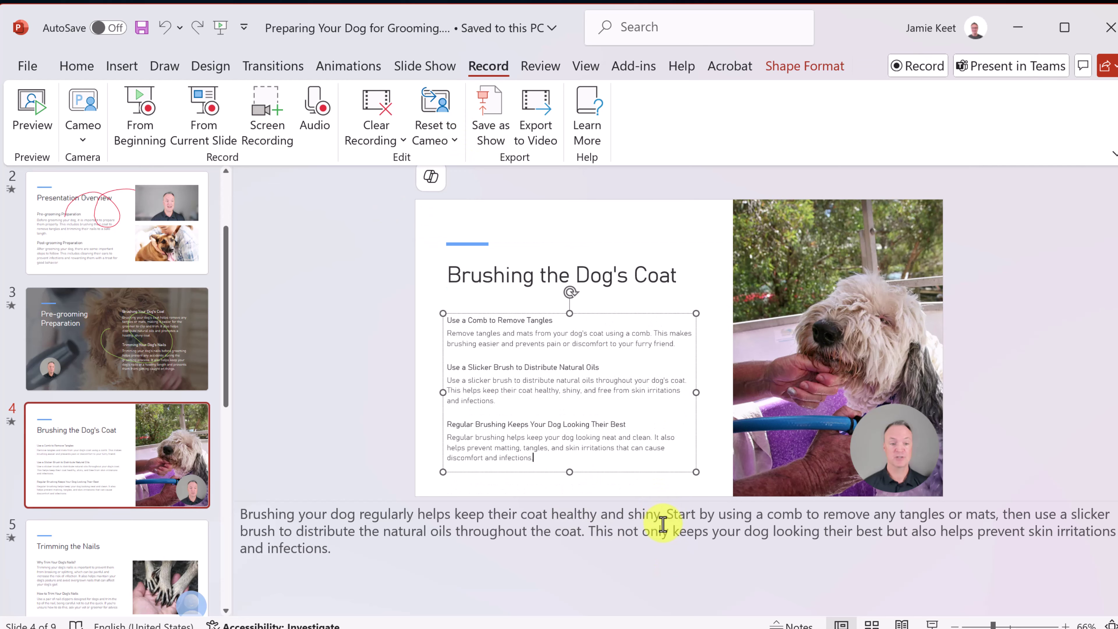
{"action": "left_click", "coordinate": [435, 140]}
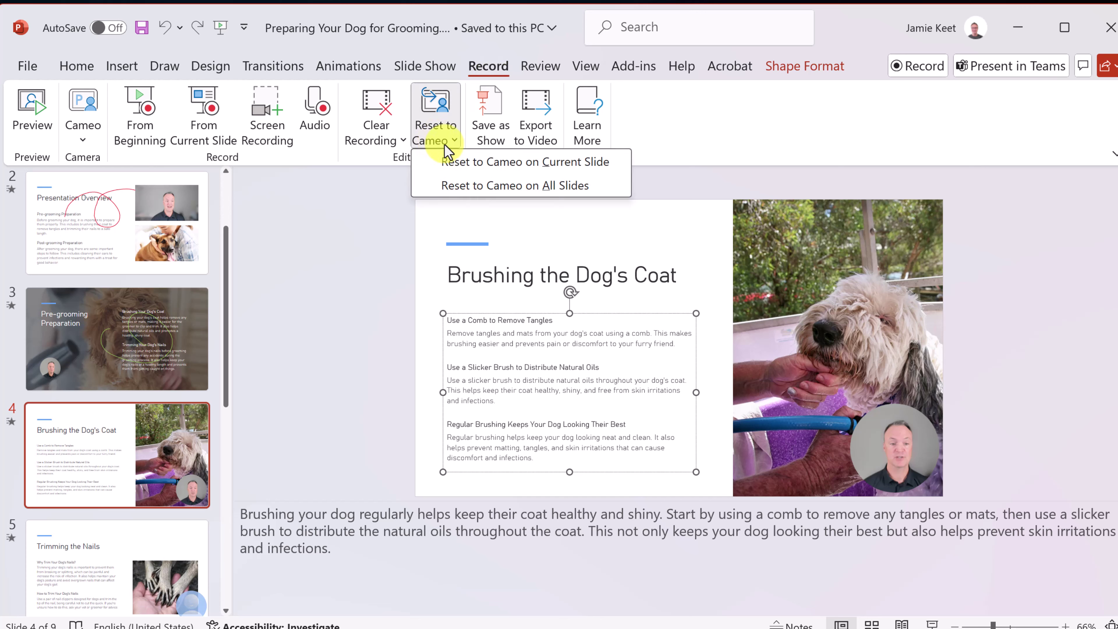
{"action": "left_click", "coordinate": [493, 167]}
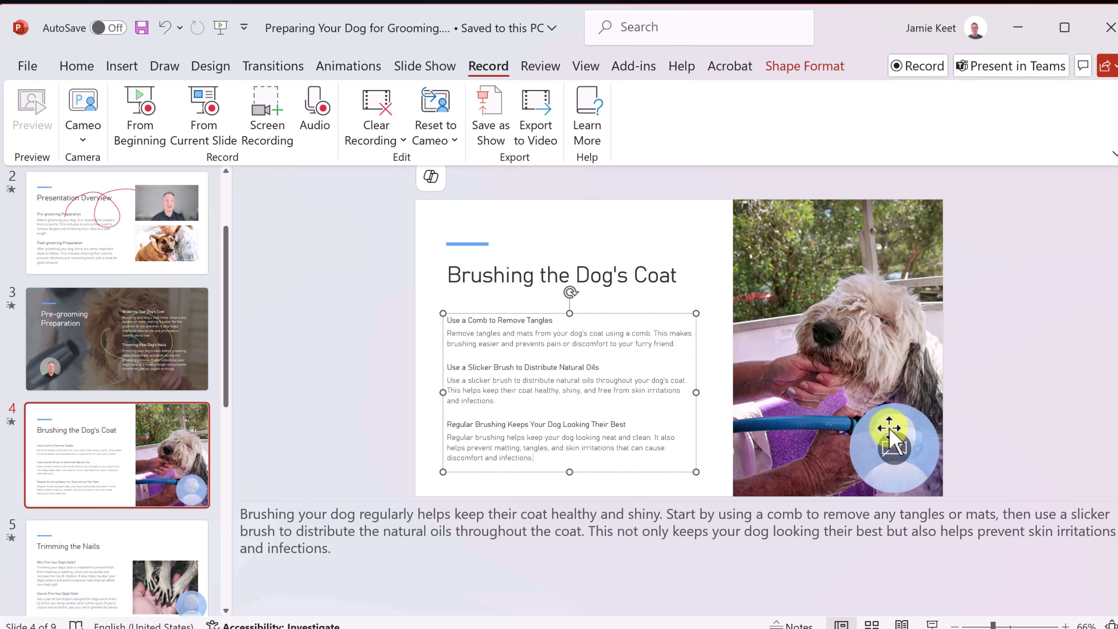
{"action": "left_click", "coordinate": [393, 351]}
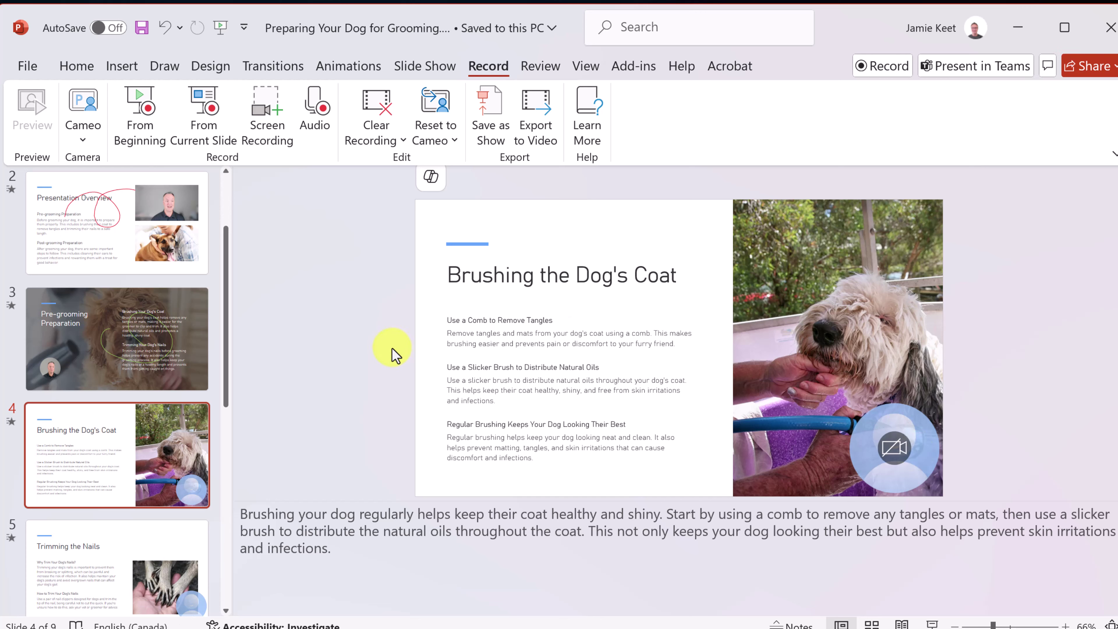
{"action": "key", "text": "ctrl+z"}
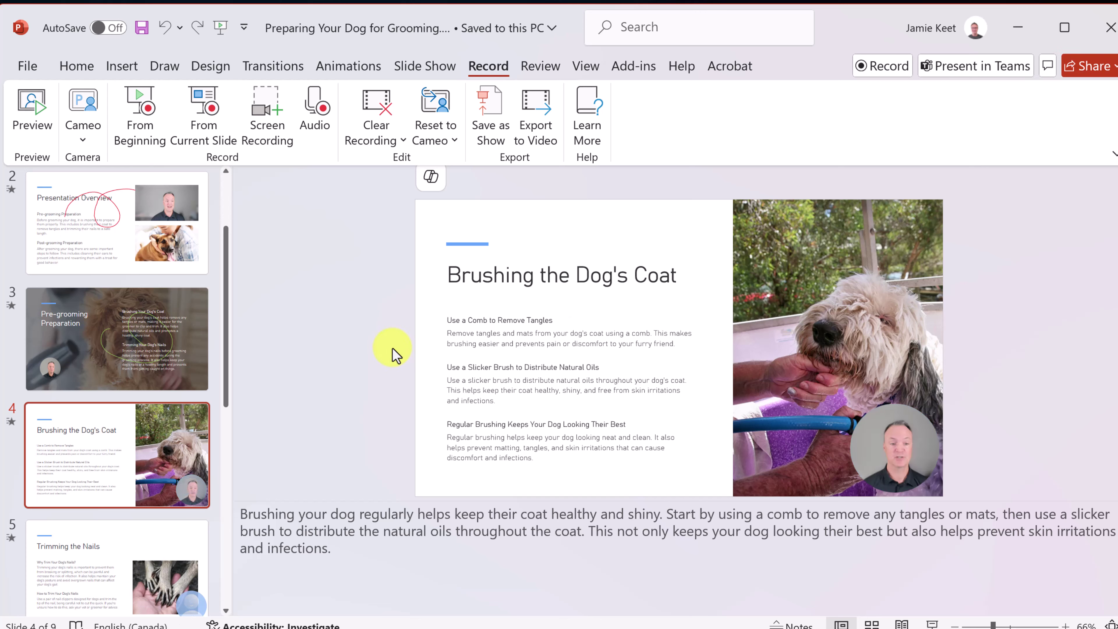
- Clear the recordings on all slides, undo the clearing, and close the Designer suggestions
{"action": "left_click", "coordinate": [393, 140]}
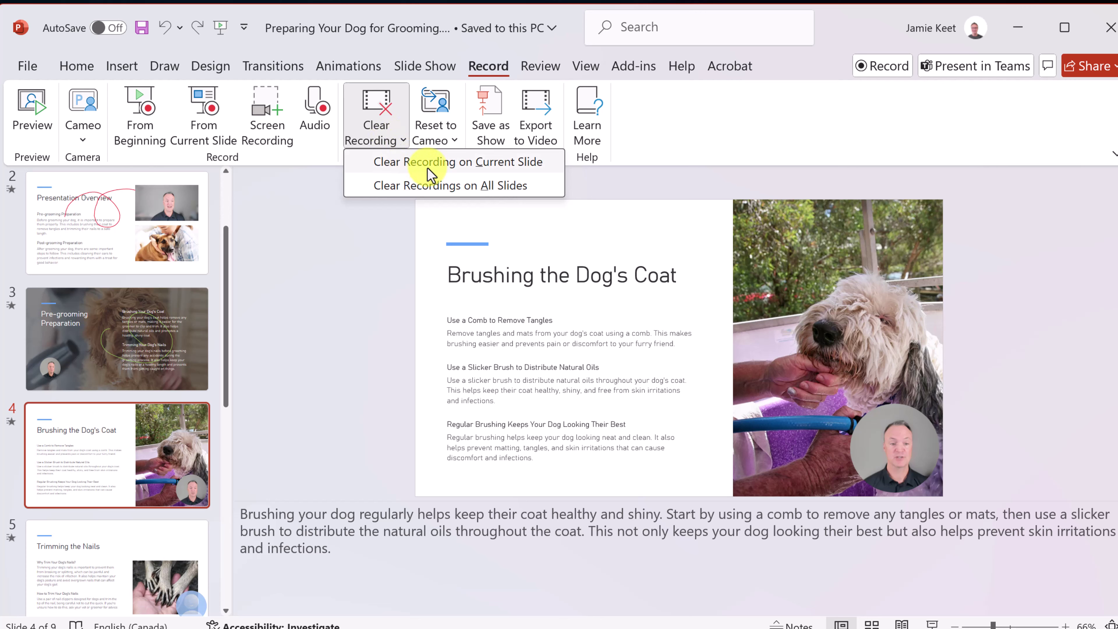
{"action": "left_click", "coordinate": [425, 185]}
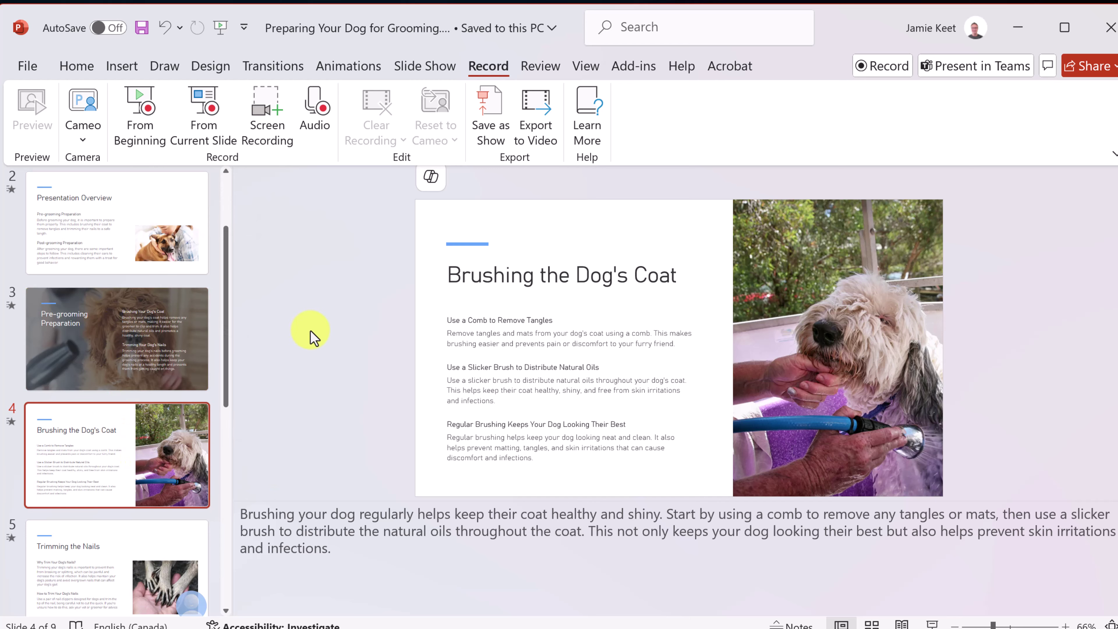
{"action": "key", "text": "ctrl+z"}
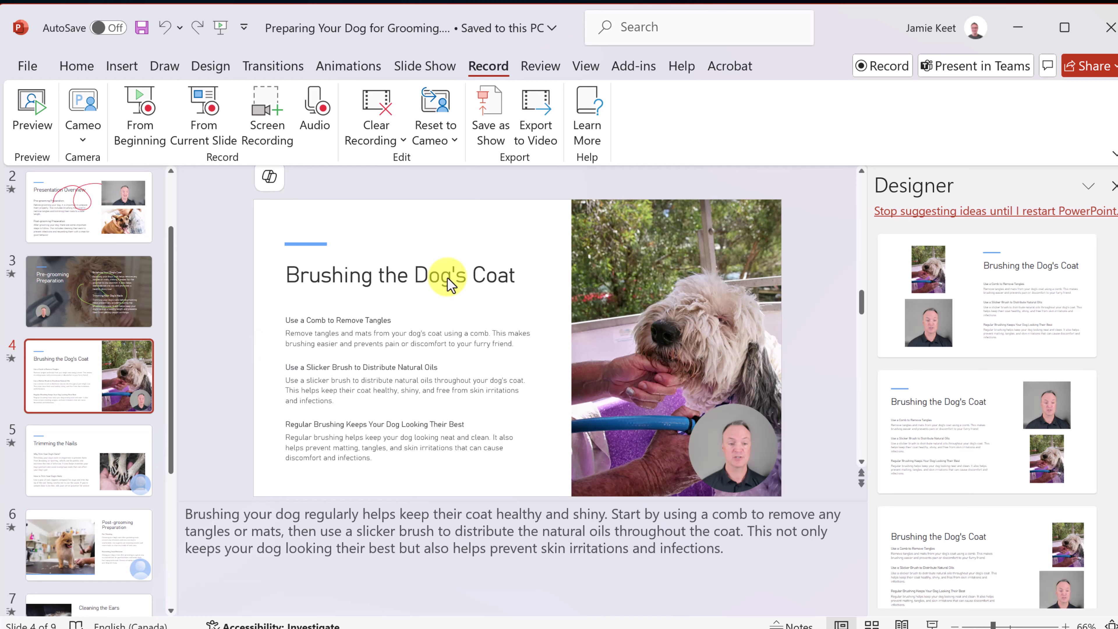
{"action": "left_click", "coordinate": [1114, 186]}
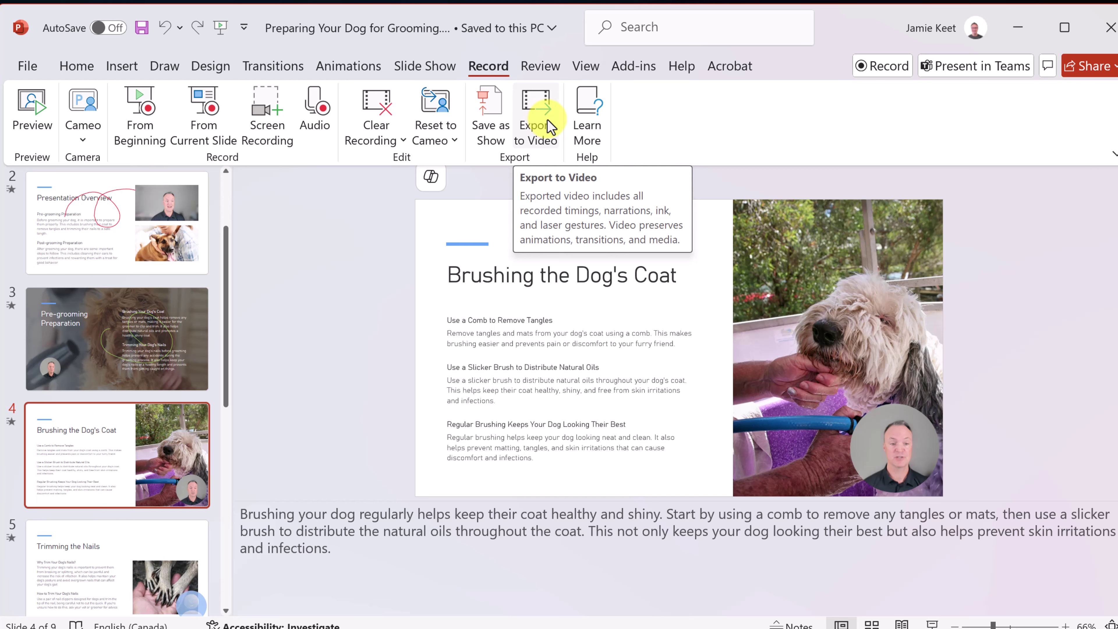
- Look through the slide thumbnails from the title slide to Conclusion to check which slides are recorded
{"action": "scroll", "coordinate": [153, 383], "scroll_direction": "down", "scroll_amount": 8}
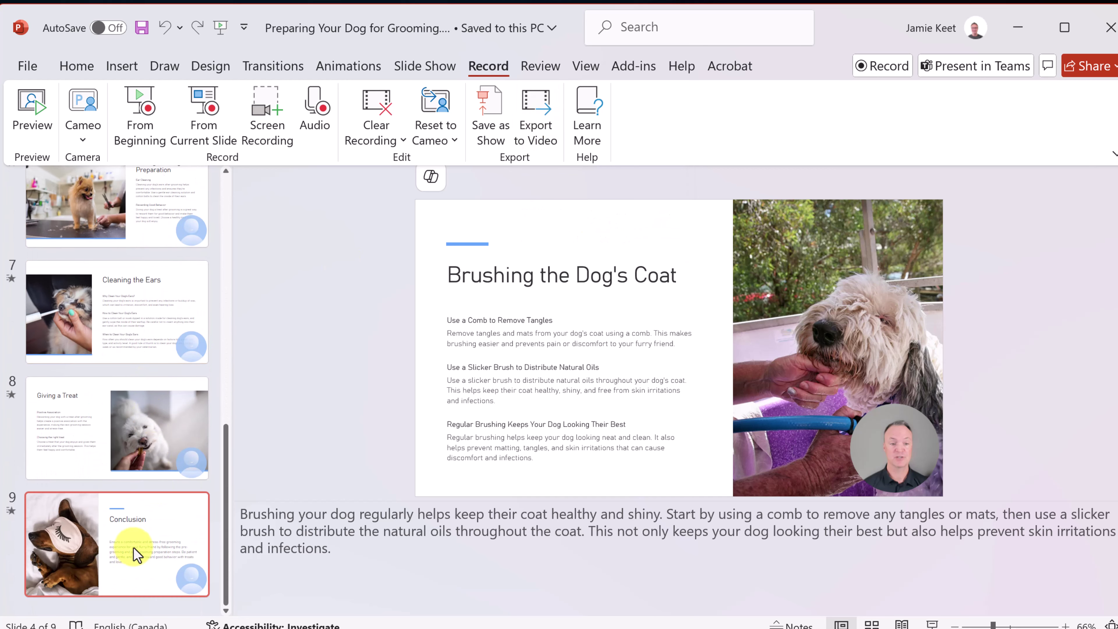
{"action": "scroll", "coordinate": [136, 546], "scroll_direction": "up", "scroll_amount": 8}
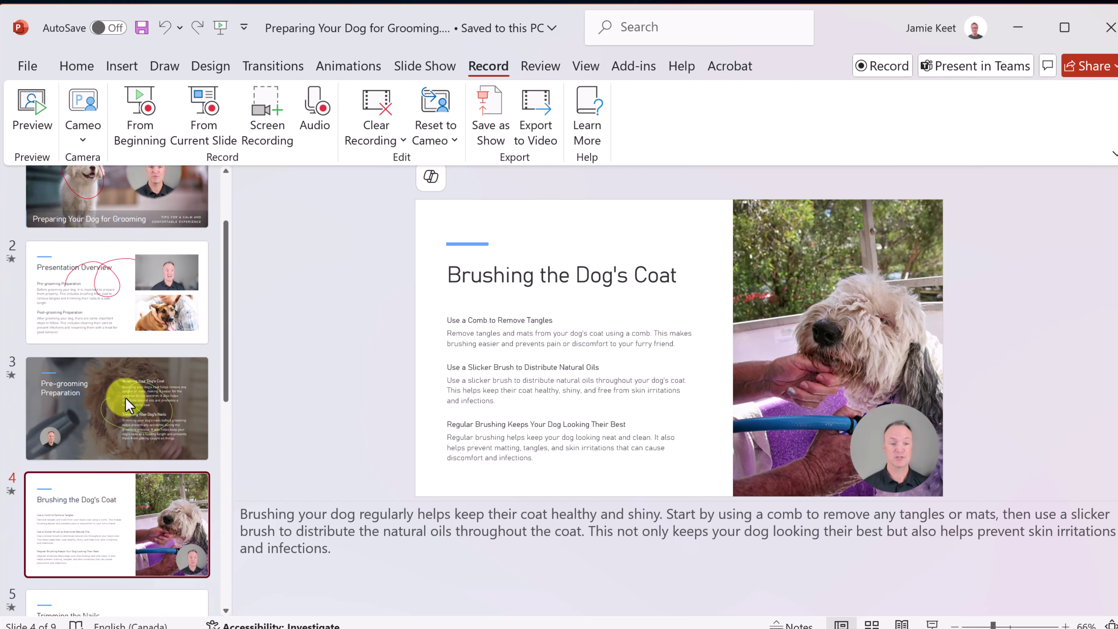
{"action": "scroll", "coordinate": [127, 401], "scroll_direction": "up", "scroll_amount": 1}
{"action": "scroll", "coordinate": [132, 397], "scroll_direction": "down", "scroll_amount": 1}
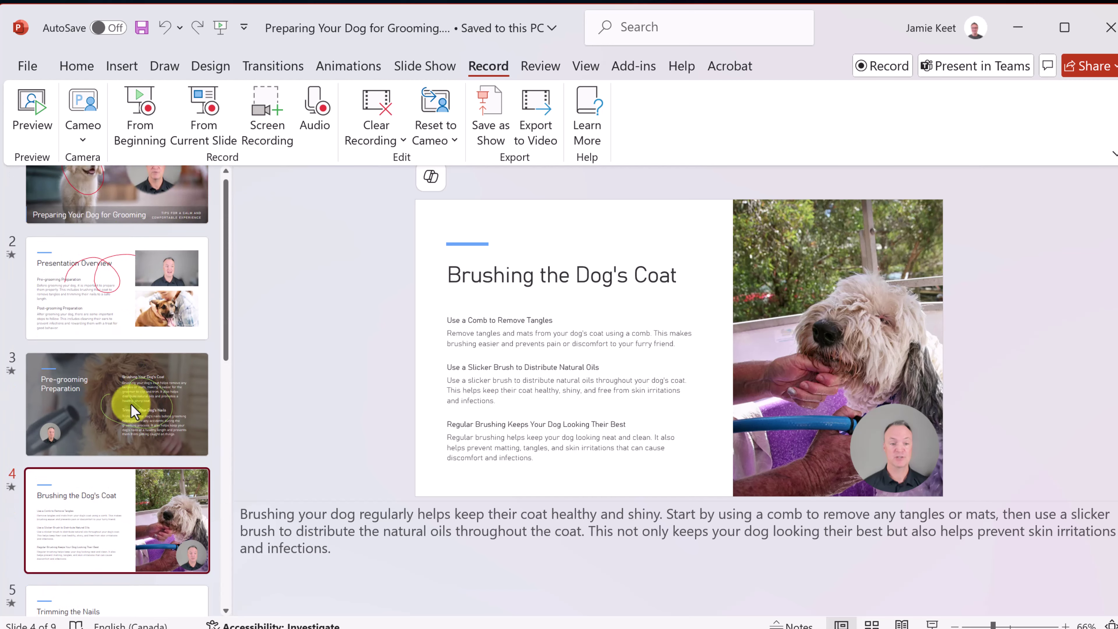
{"action": "scroll", "coordinate": [135, 411], "scroll_direction": "down", "scroll_amount": 6}
{"action": "scroll", "coordinate": [136, 477], "scroll_direction": "up", "scroll_amount": 4}
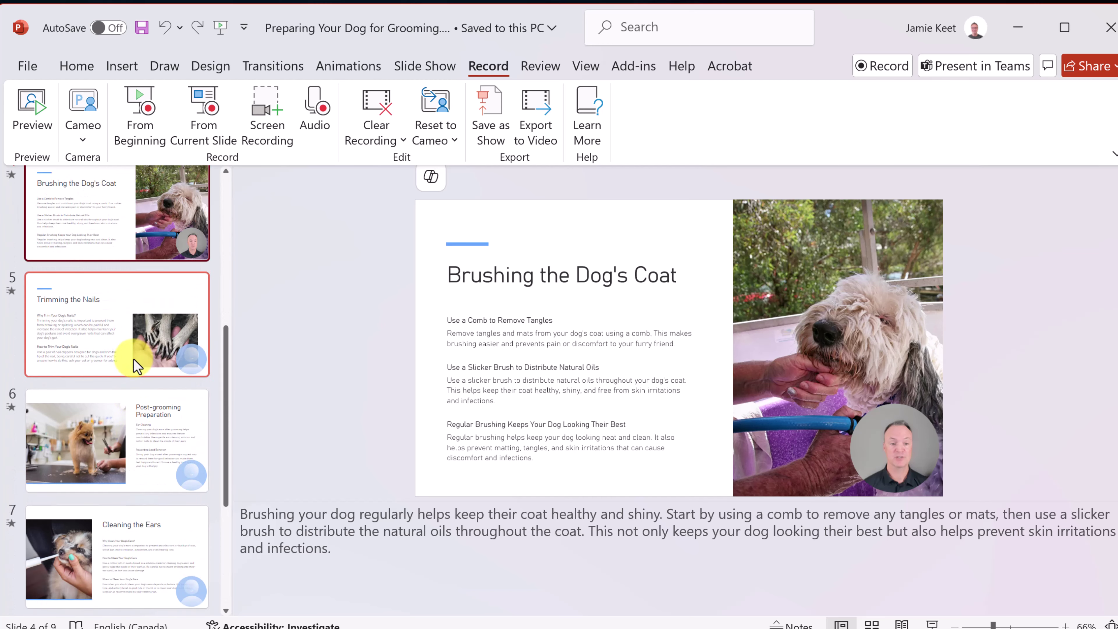
{"action": "scroll", "coordinate": [134, 363], "scroll_direction": "up", "scroll_amount": 5}
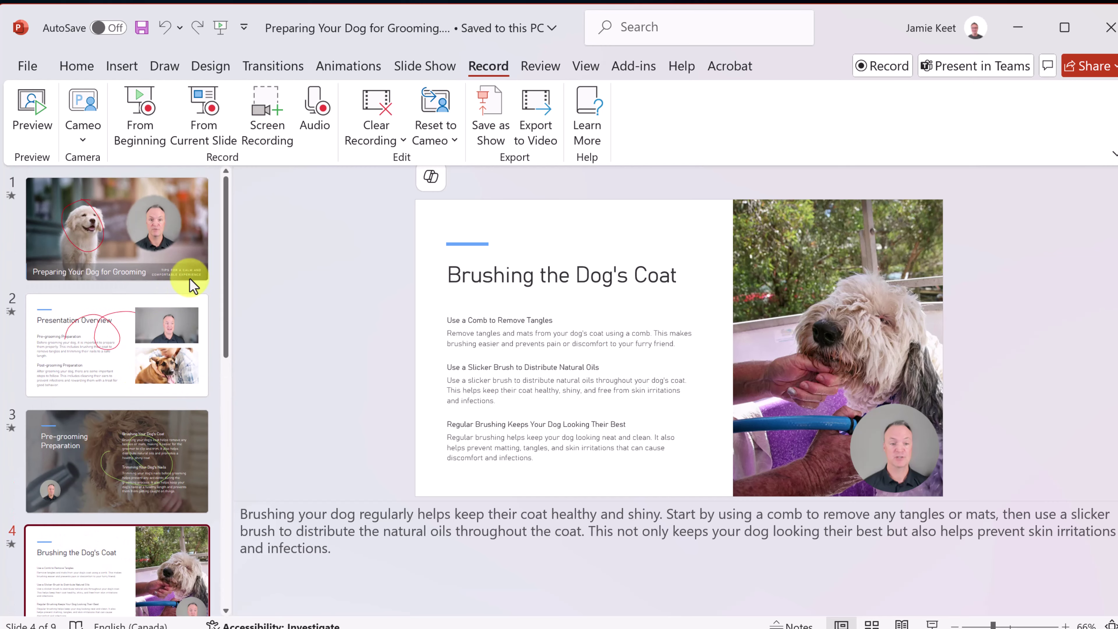
- Open the export-to-video page, look at the save location for the MP4 file, and cancel the save dialog
{"action": "left_click", "coordinate": [532, 125]}
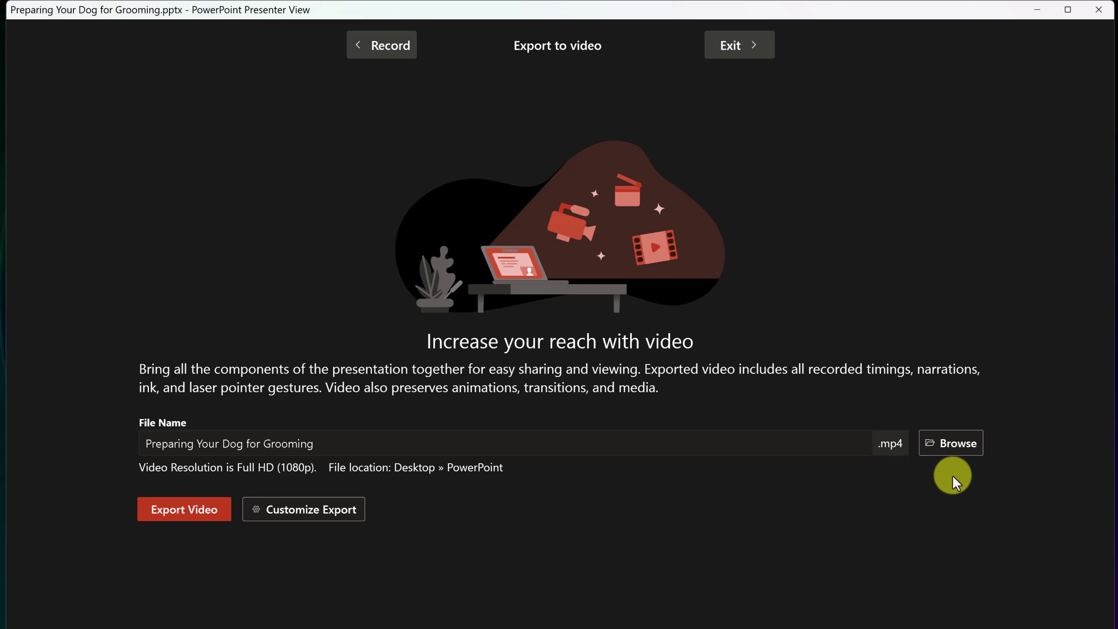
{"action": "left_click", "coordinate": [953, 449]}
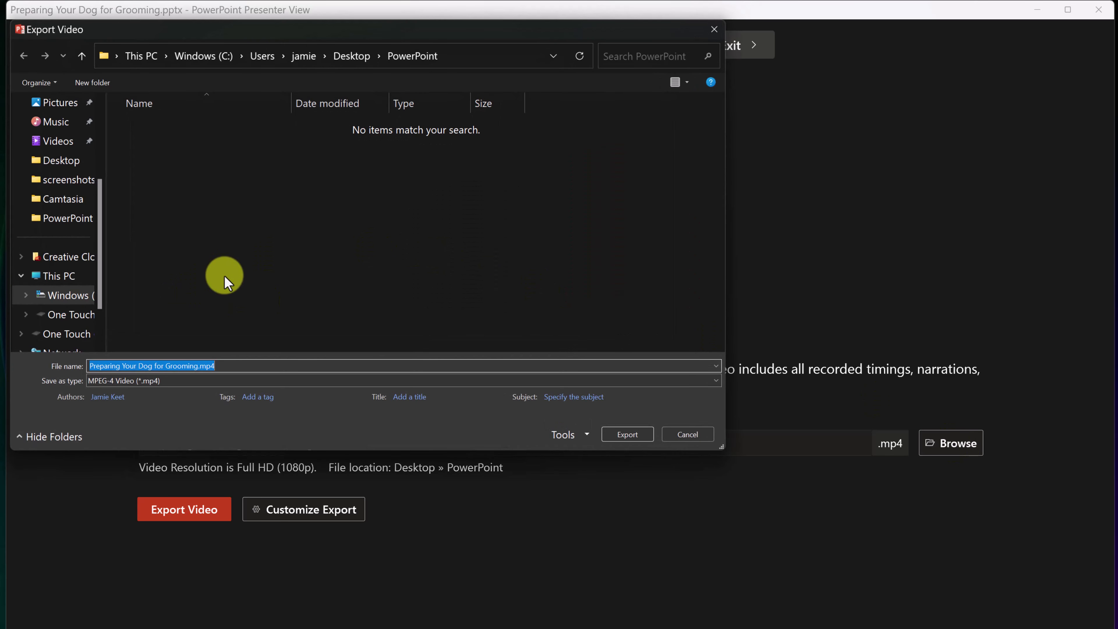
{"action": "scroll", "coordinate": [40, 216], "scroll_direction": "up", "scroll_amount": 3}
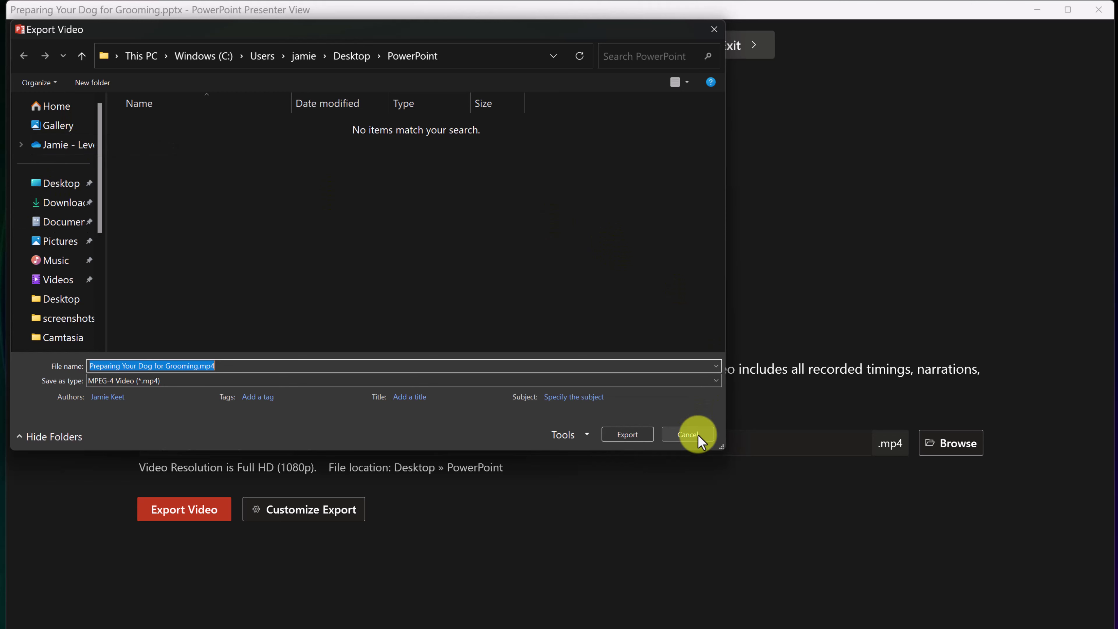
{"action": "left_click", "coordinate": [687, 434]}
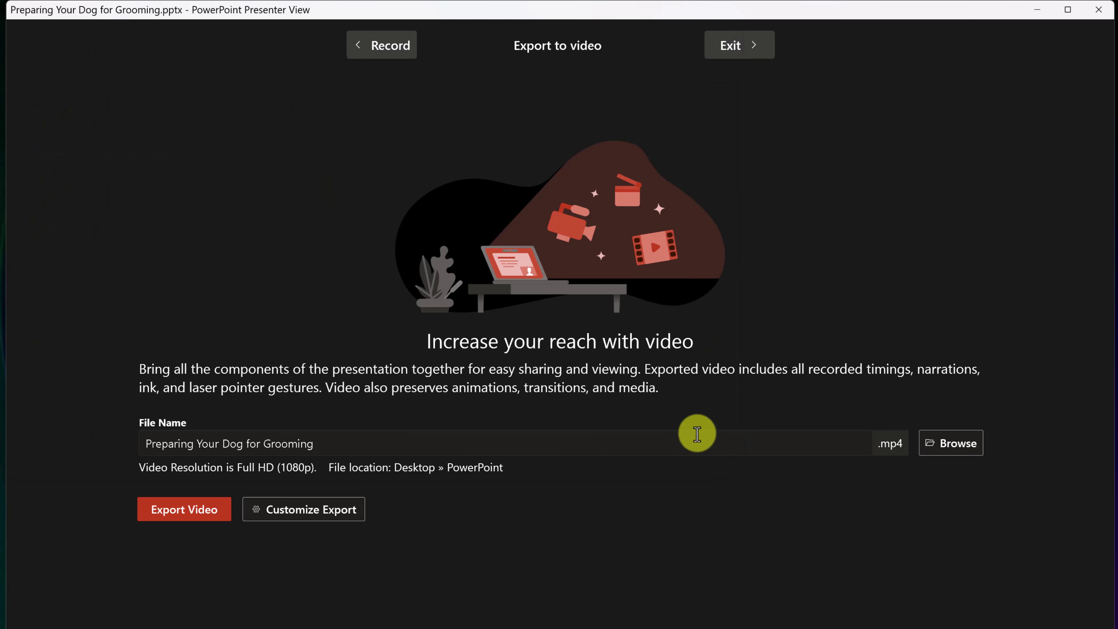
- Export the presentation in Full HD (1080p) with recorded timings and narrations as Preparing Your Dog for Grooming.mp4 in the Desktop's PowerPoint folder
{"action": "left_click", "coordinate": [327, 517]}
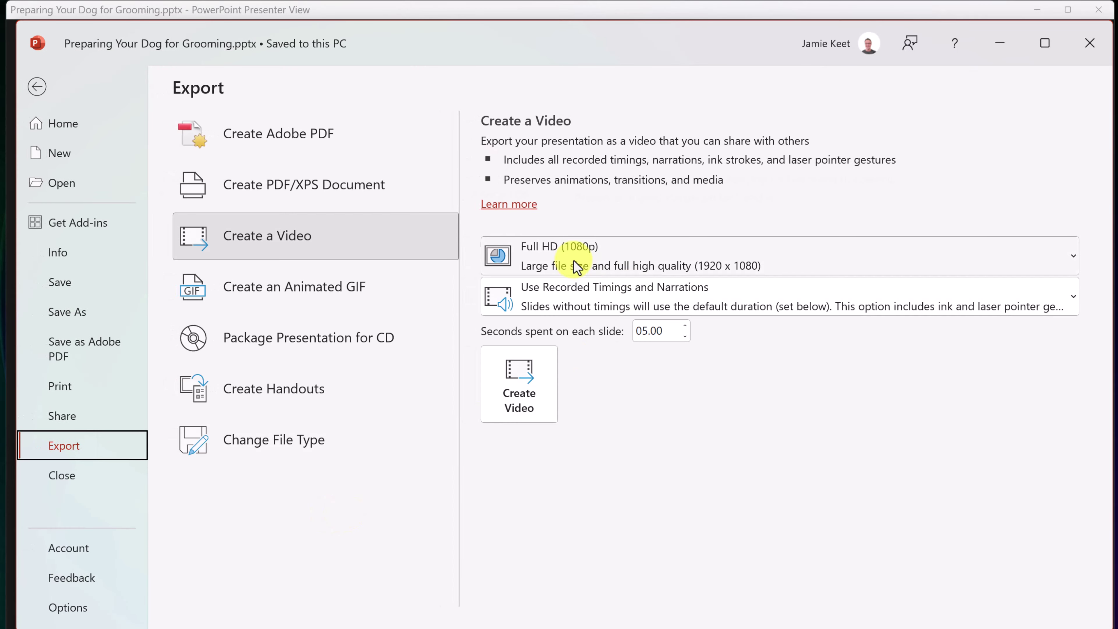
{"action": "left_click", "coordinate": [624, 258]}
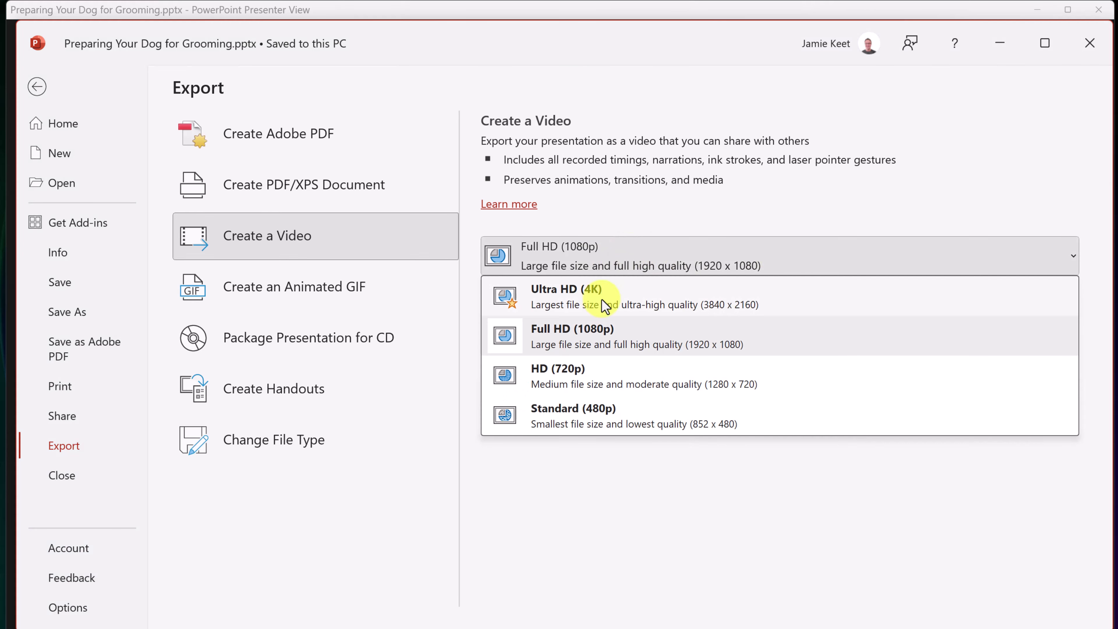
{"action": "left_click", "coordinate": [641, 520]}
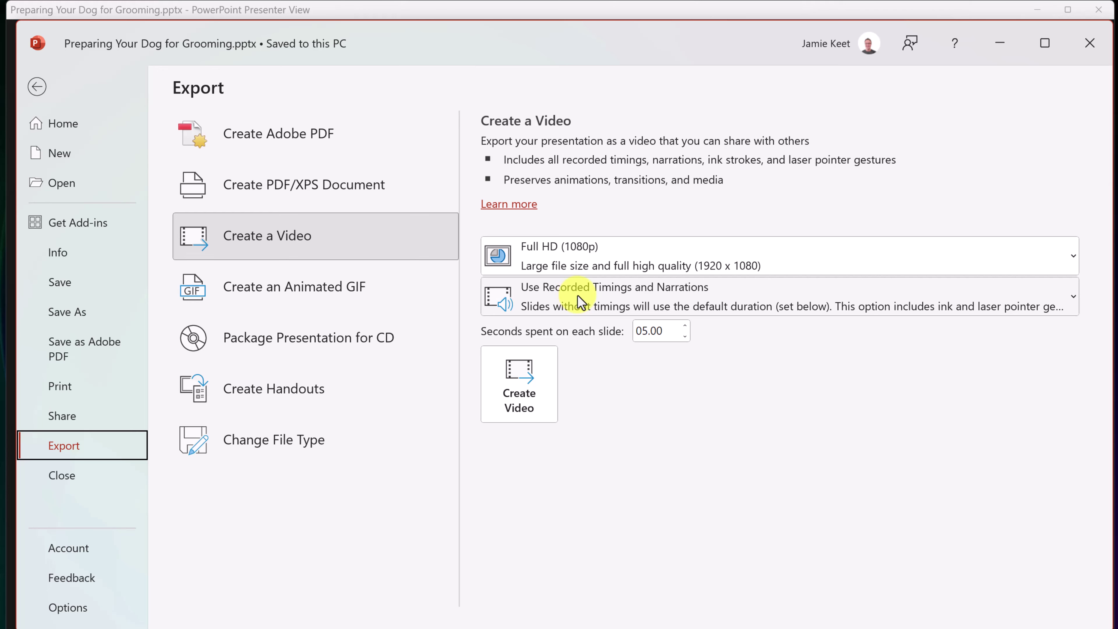
{"action": "left_click", "coordinate": [584, 302]}
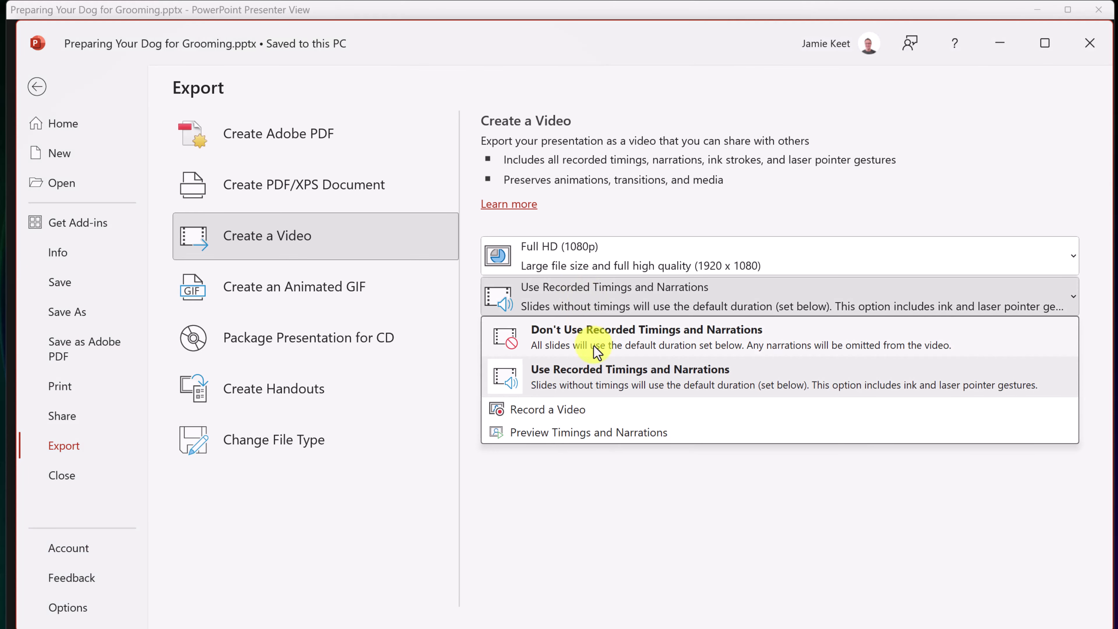
{"action": "left_click", "coordinate": [700, 485]}
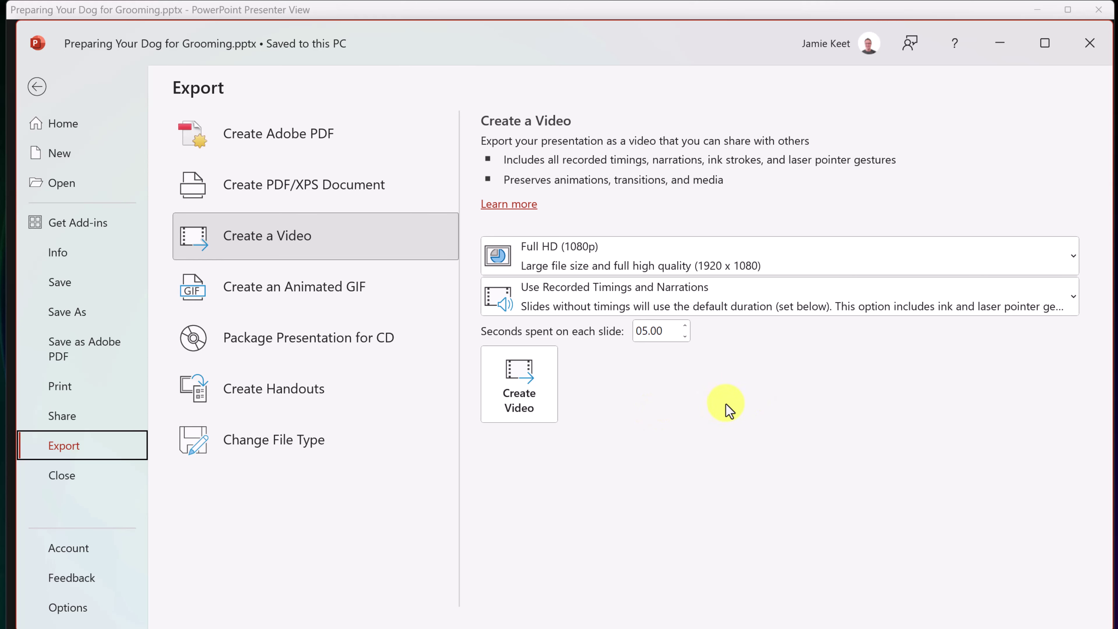
{"action": "left_click", "coordinate": [527, 372]}
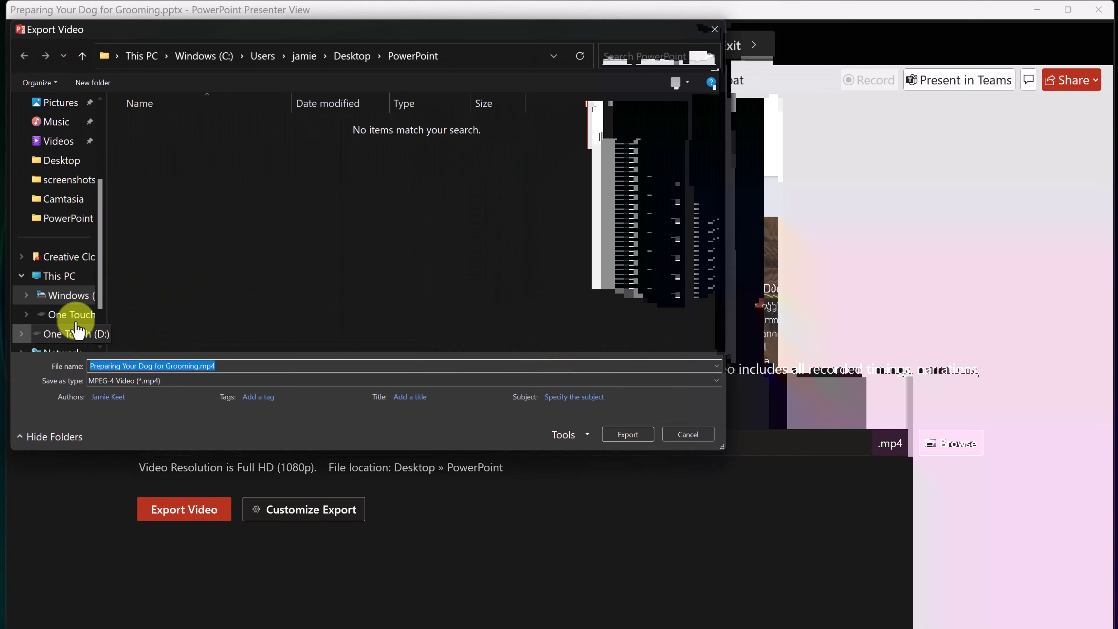
{"action": "left_click", "coordinate": [620, 432]}
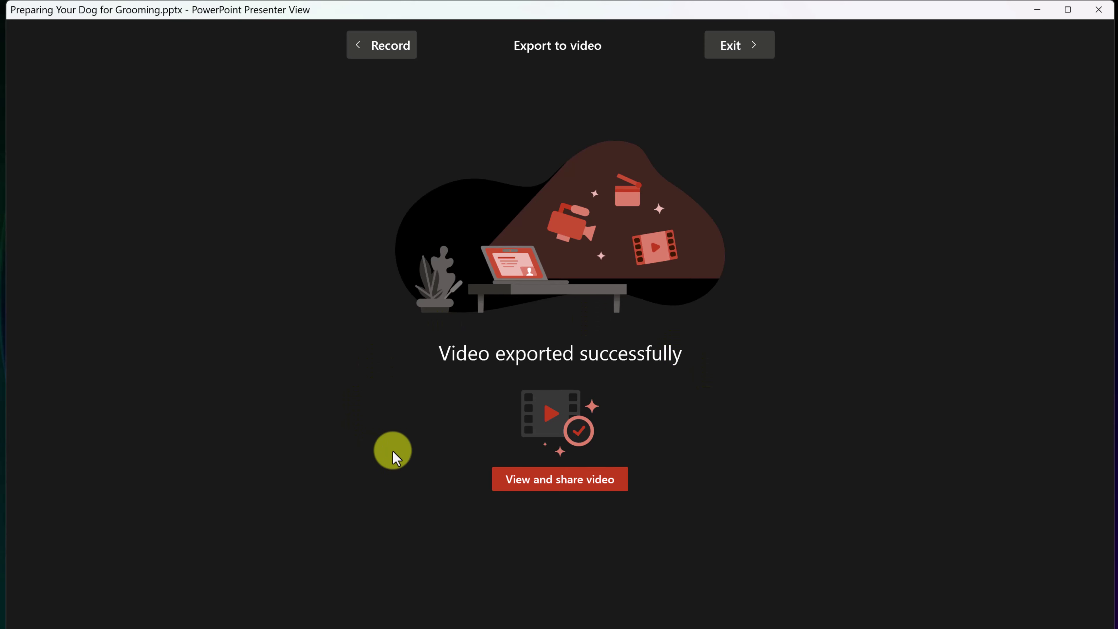
- Open the exported video in Media Player, play its opening, and skip ahead to the Cleaning the Ears slide at 0:01:03
{"action": "left_click", "coordinate": [555, 482]}
{"action": "left_click", "coordinate": [607, 428]}
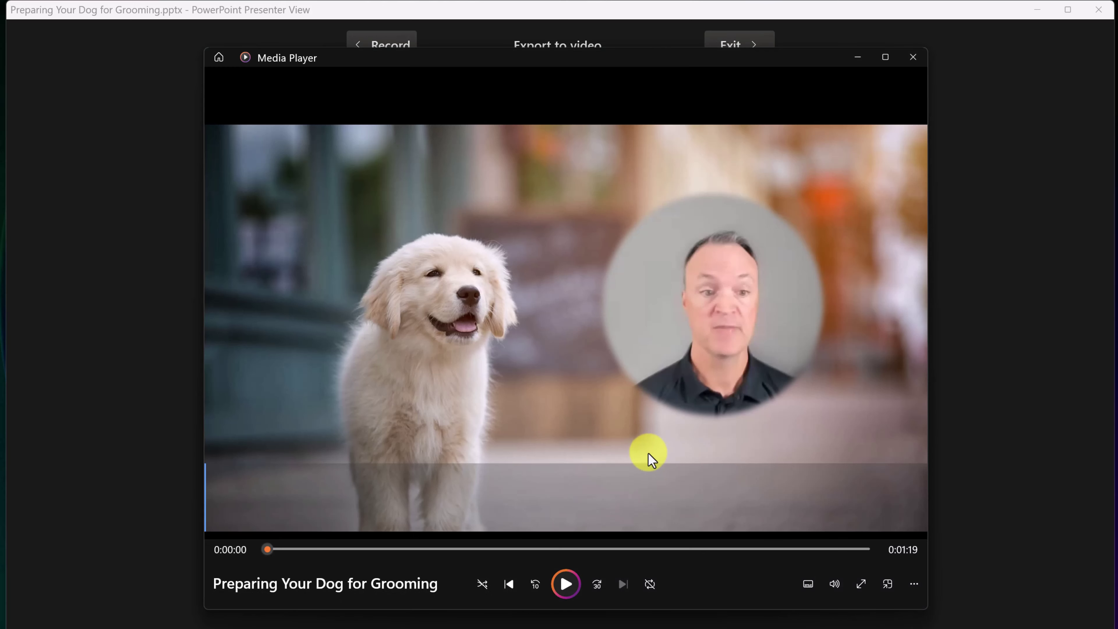
{"action": "left_click", "coordinate": [566, 584]}
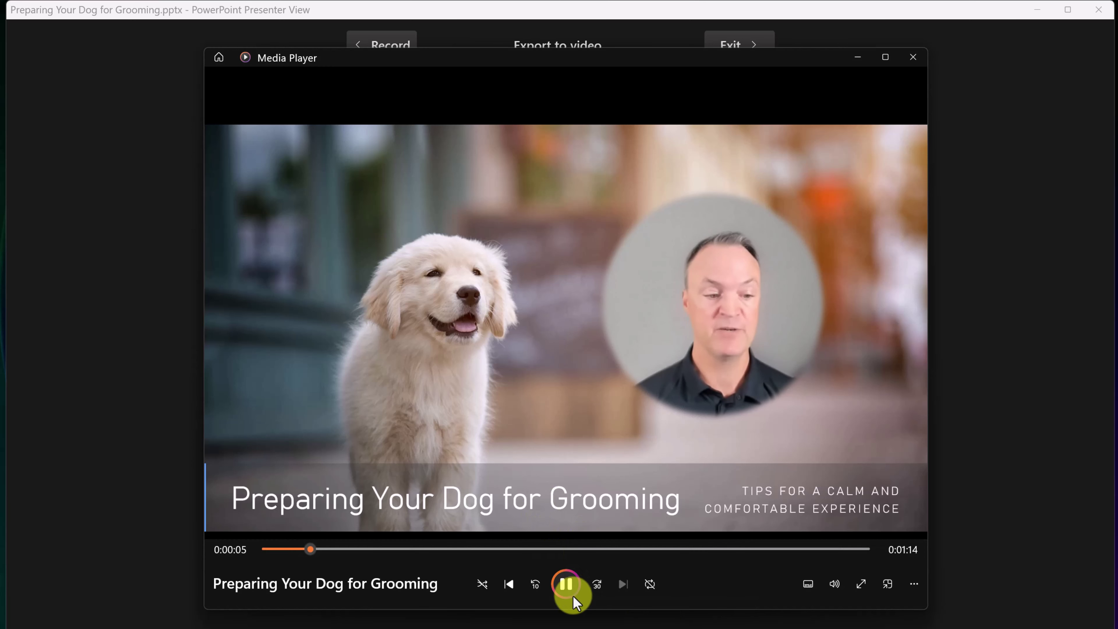
{"action": "left_click", "coordinate": [572, 595]}
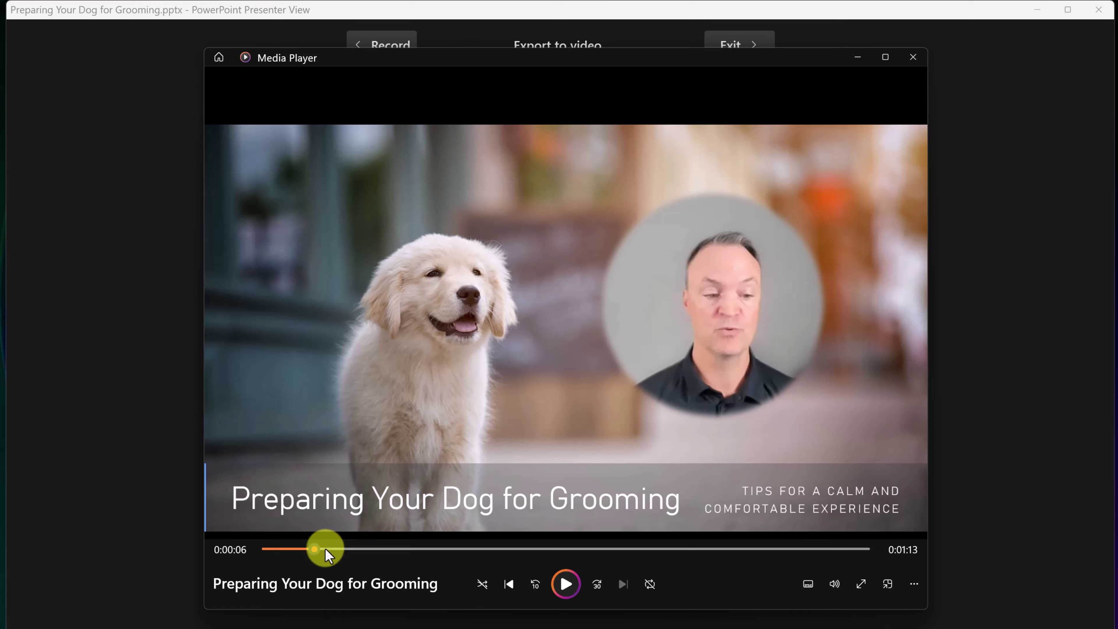
{"action": "mouse_move", "coordinate": [327, 551]}
{"action": "left_mouse_down"}
{"action": "mouse_move", "coordinate": [316, 552]}
{"action": "mouse_move", "coordinate": [708, 554]}
{"action": "left_mouse_up"}
{"action": "left_click_drag", "start_coordinate": [709, 559], "coordinate": [746, 560]}
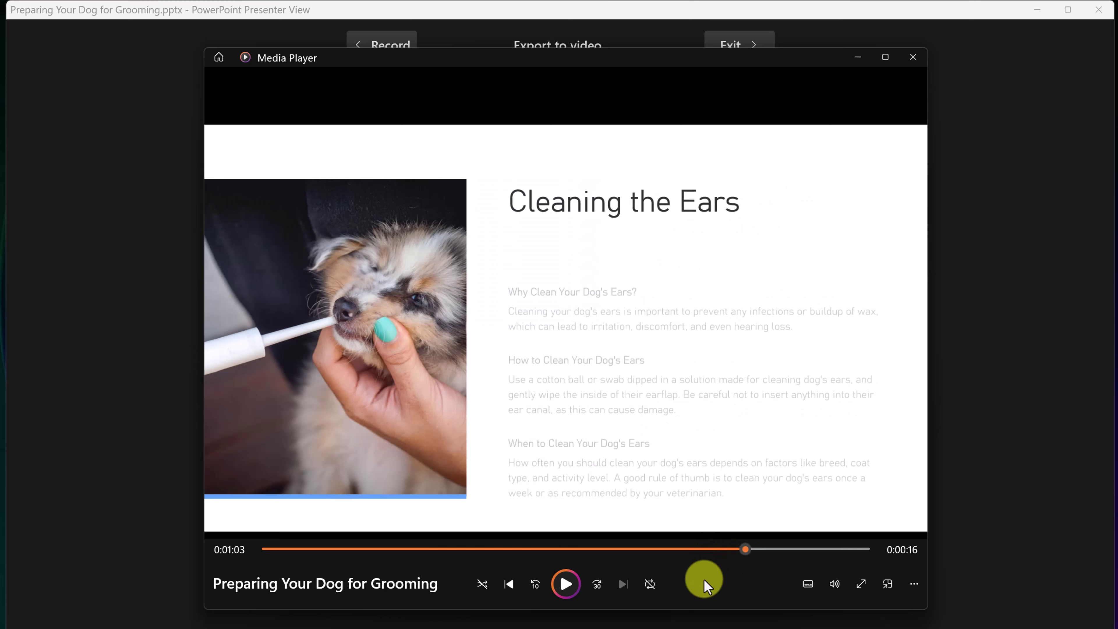
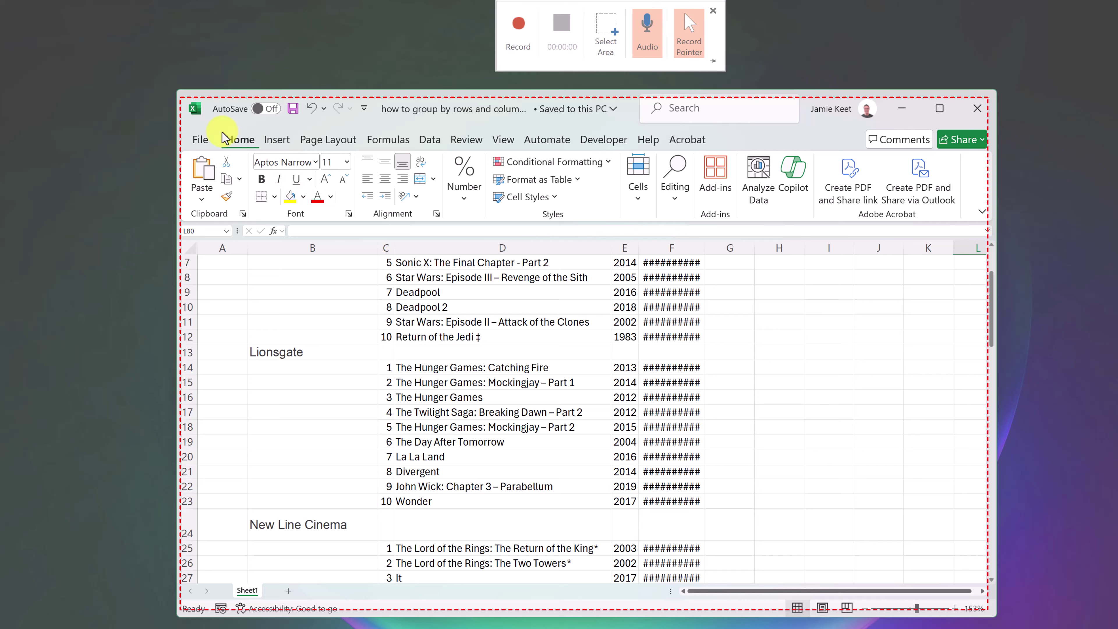
- Select most of the Excel window as the capture area and make a screen recording of about 9 seconds with audio and pointer
{"action": "left_click", "coordinate": [605, 33]}
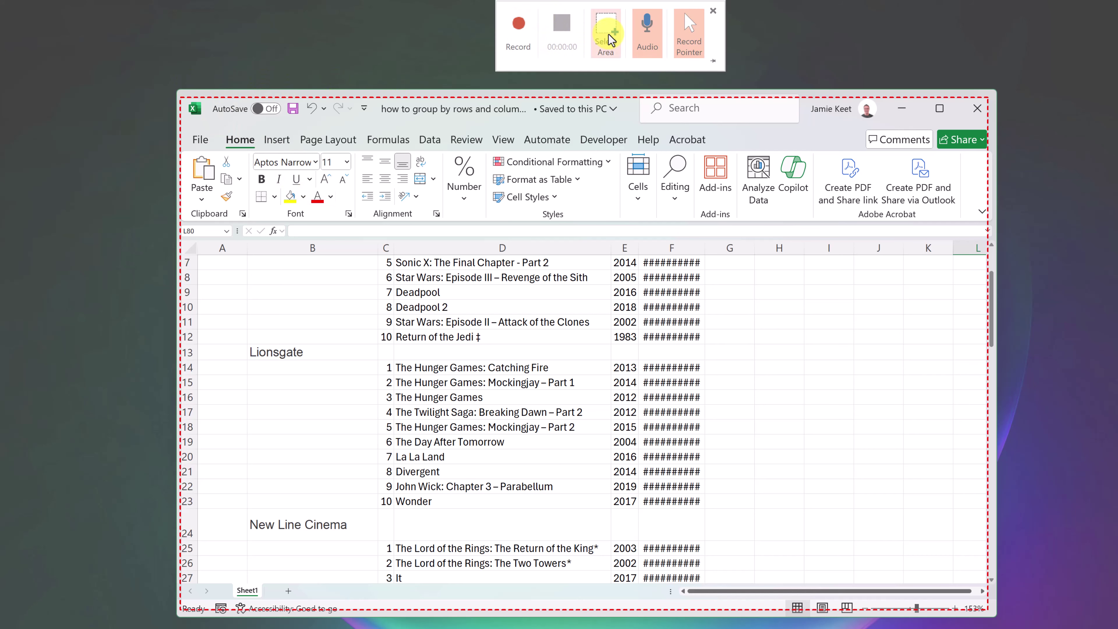
{"action": "left_click_drag", "start_coordinate": [184, 95], "coordinate": [874, 550]}
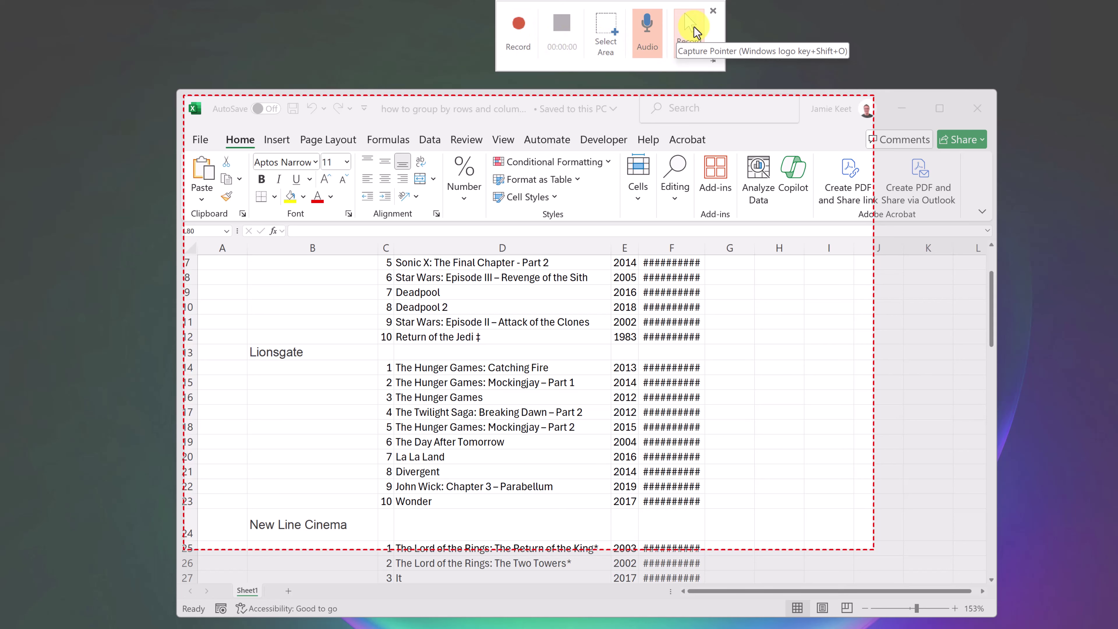
{"action": "left_click", "coordinate": [518, 25]}
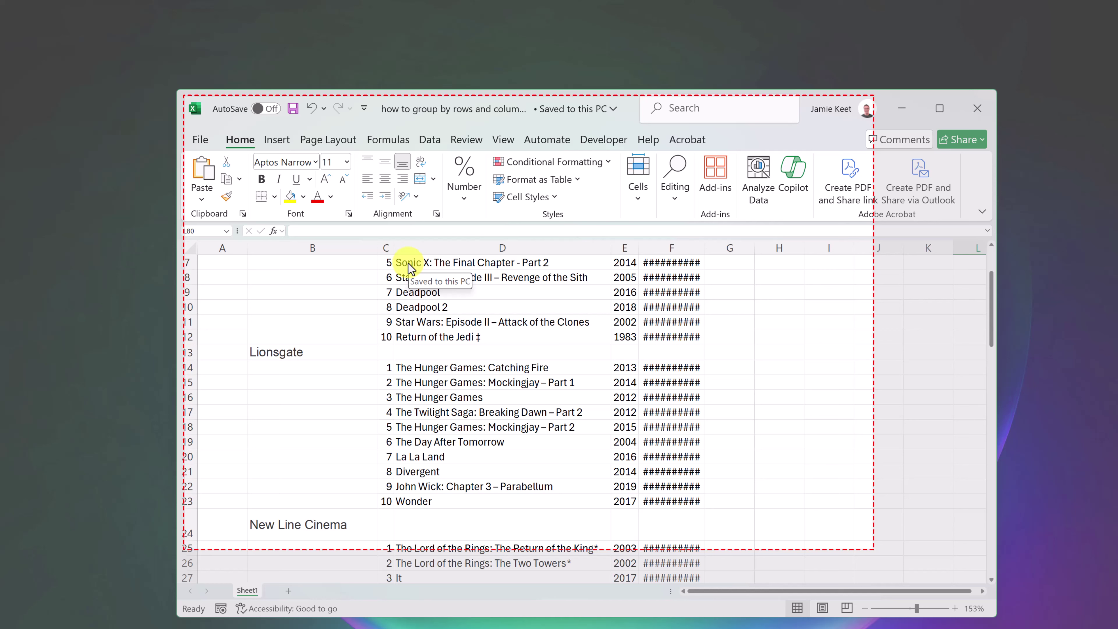
{"action": "mouse_move", "coordinate": [562, 10]}
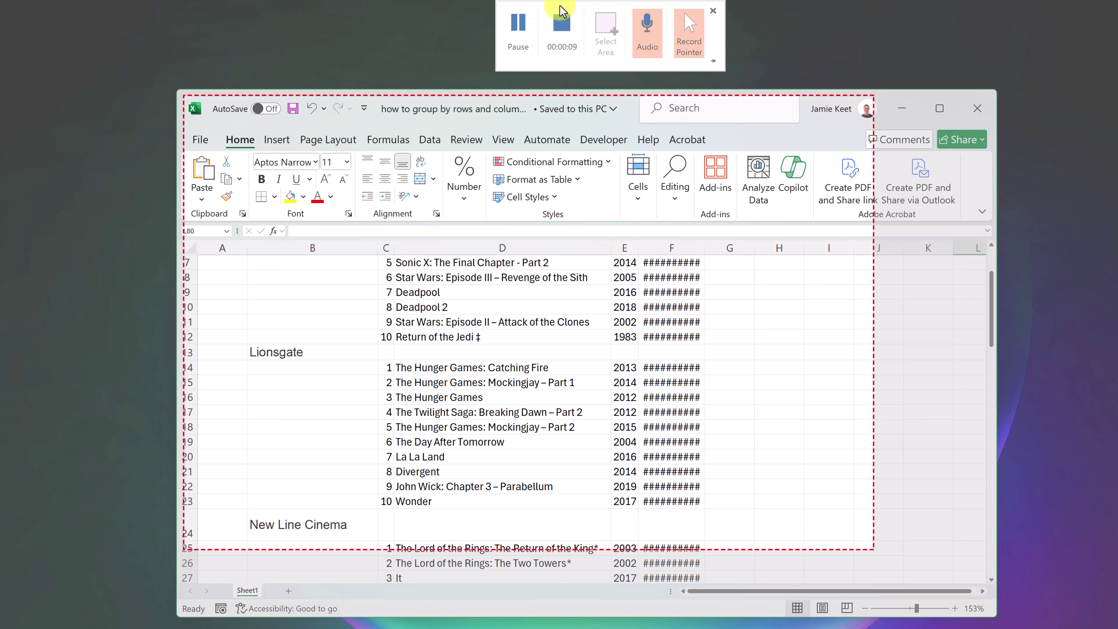
{"action": "left_click", "coordinate": [562, 32]}
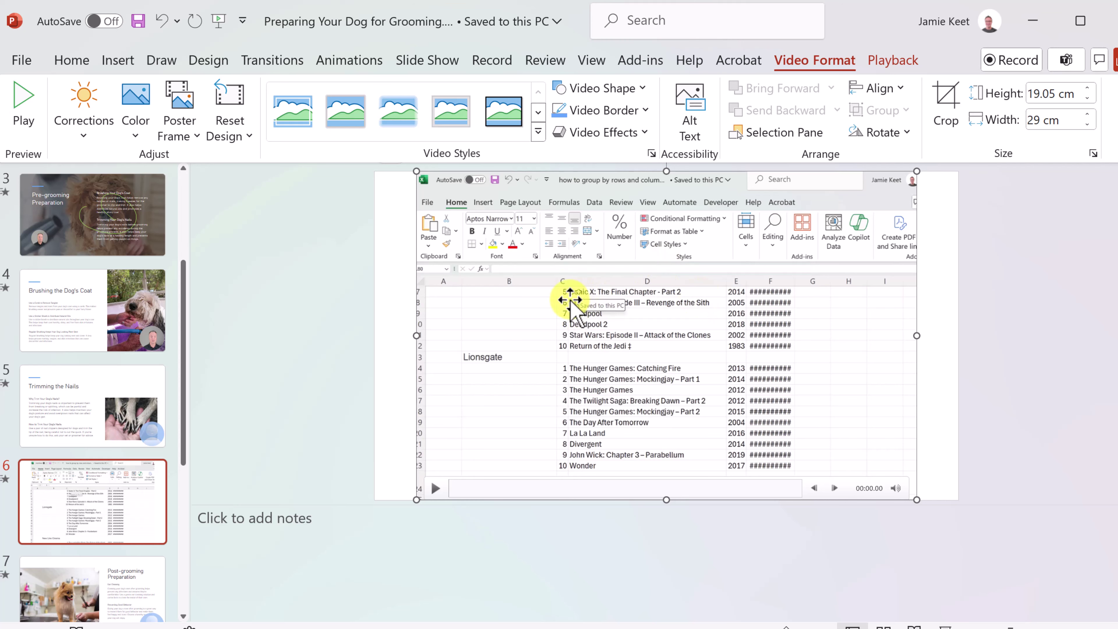
- Play and pause the screen recording on slide 6, and open its video playback options
{"action": "left_click", "coordinate": [501, 63]}
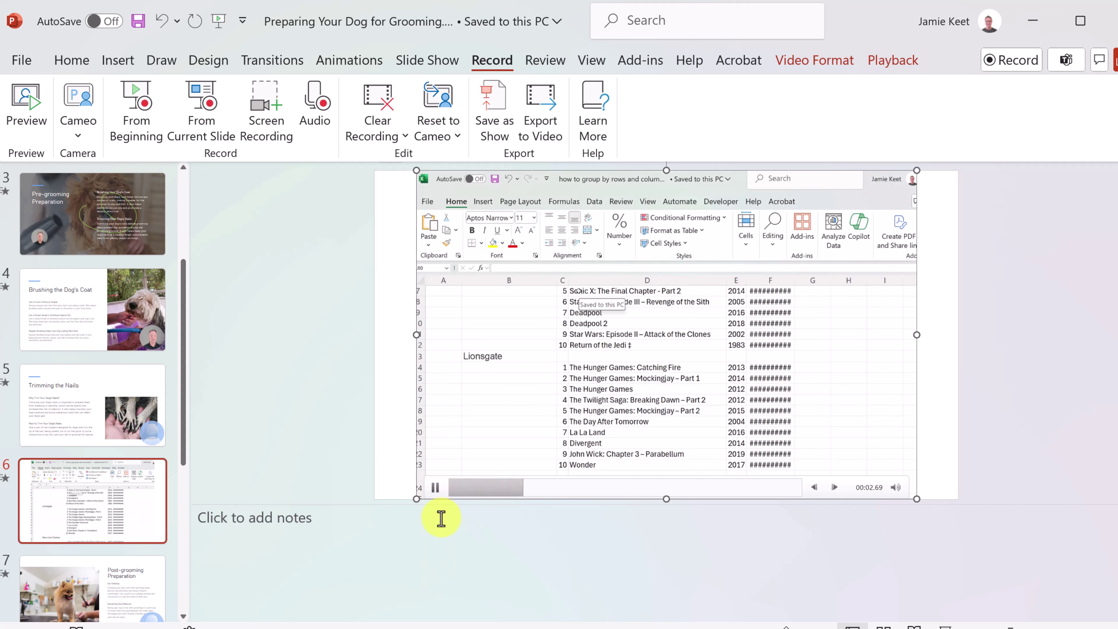
{"action": "left_click", "coordinate": [436, 487]}
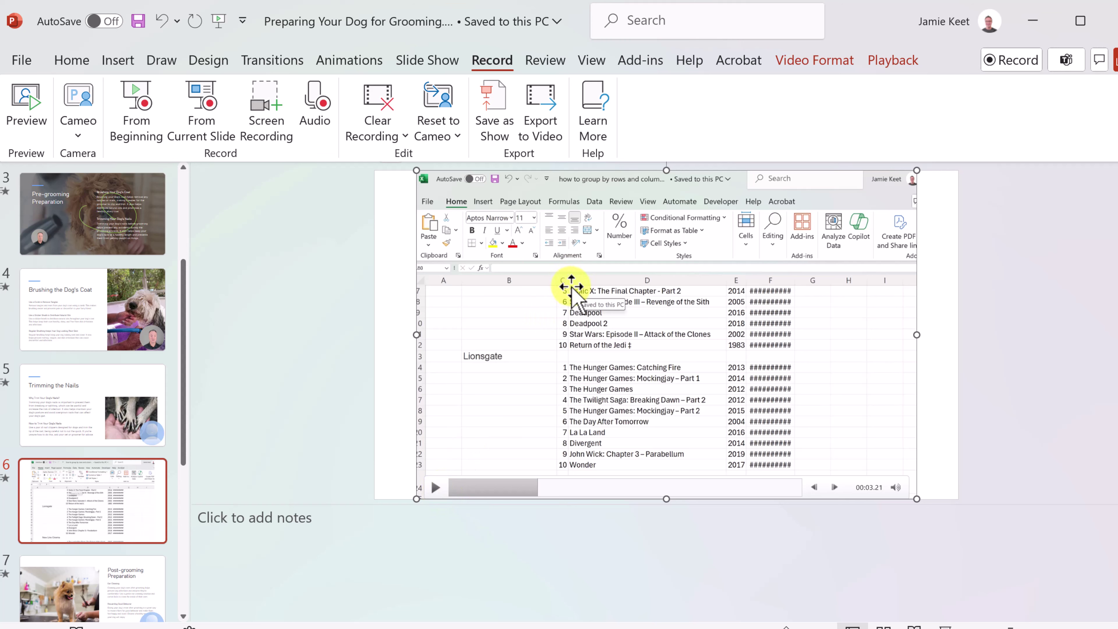
{"action": "left_click", "coordinate": [890, 60]}
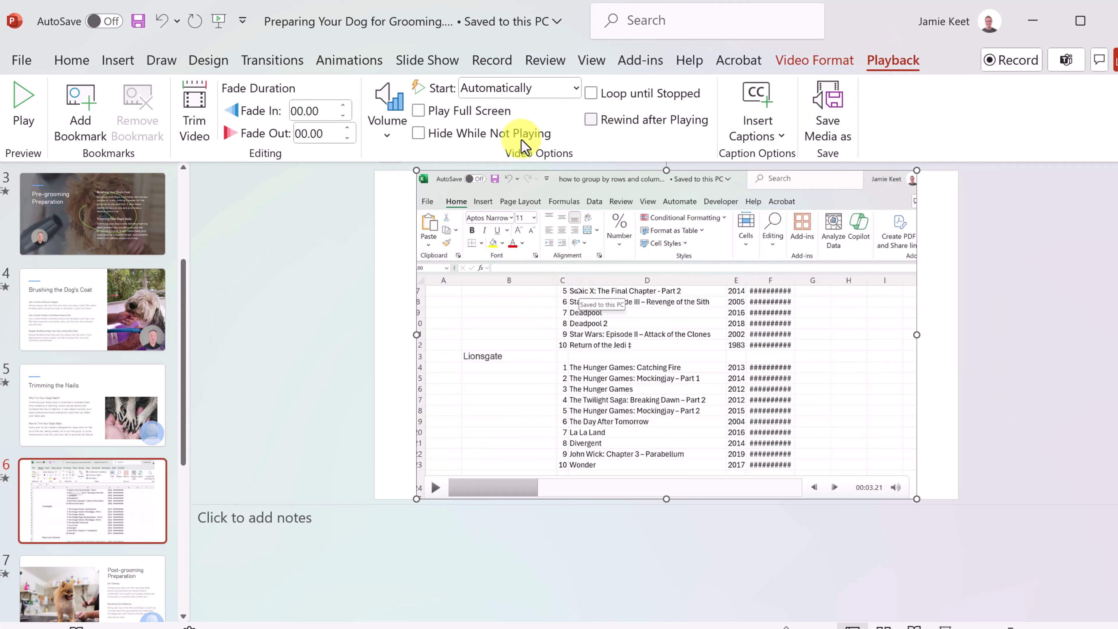